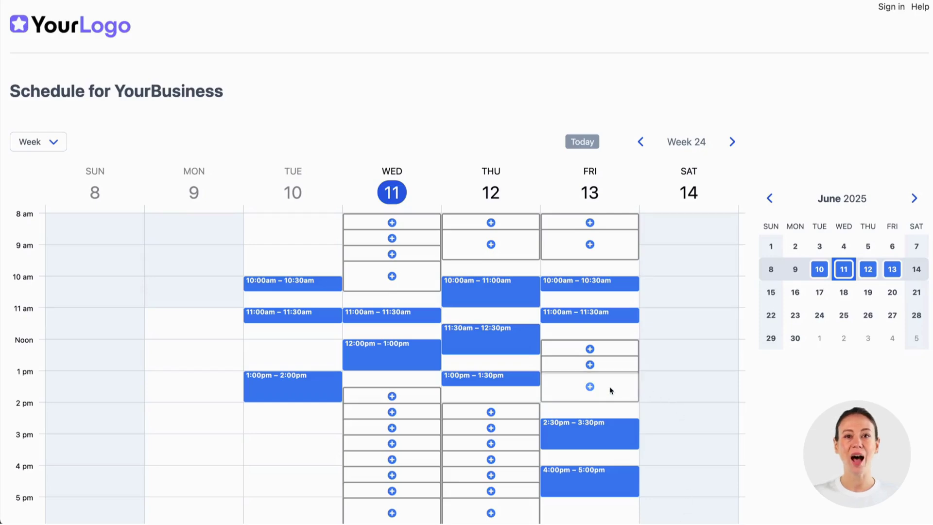
Step: Start a Friday 1pm booking with the customer's name, e-mail, mobile, note 'Anything' and Long 60-minute $45 length
click(603, 389)
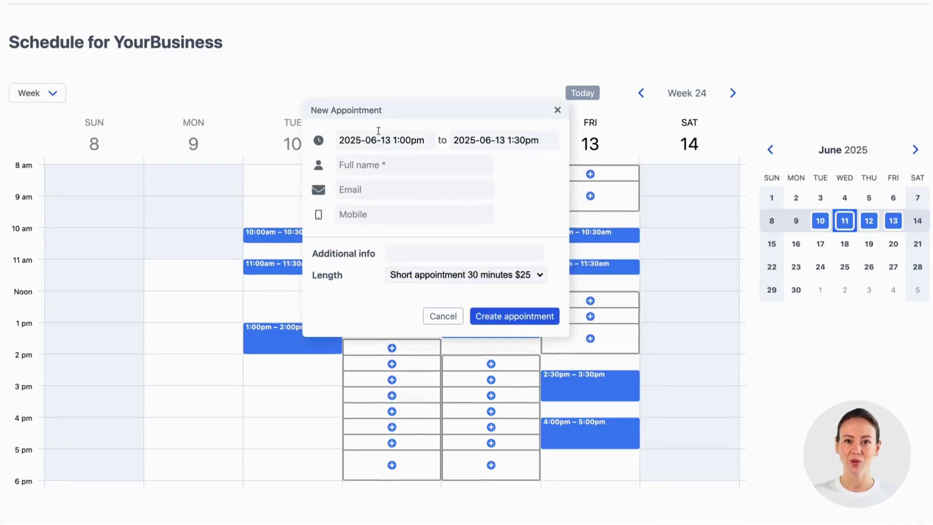
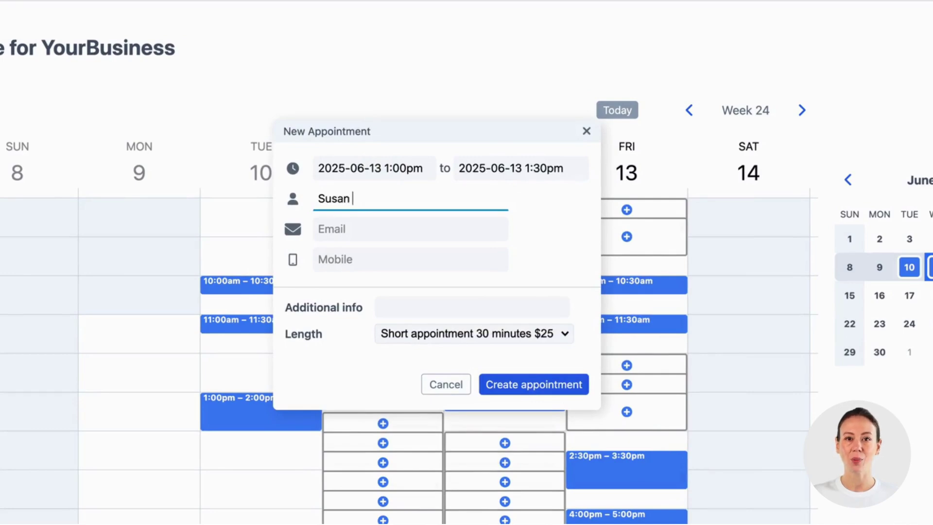
click(340, 229)
text(me@)
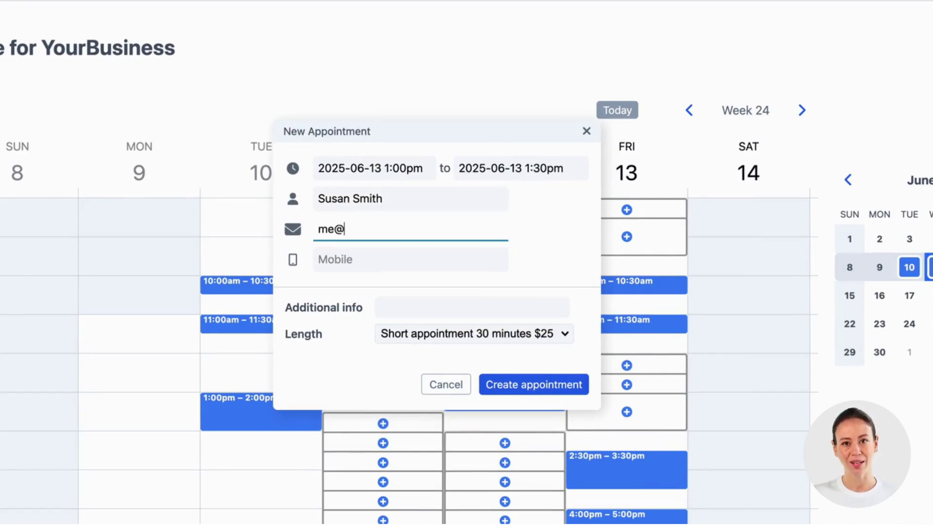
text(test.com)
click(340, 259)
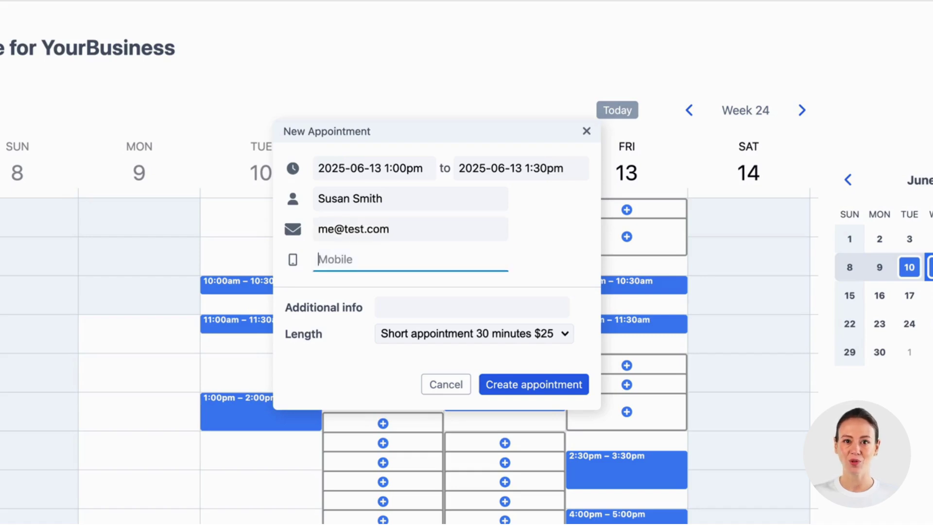
text(123-123122312)
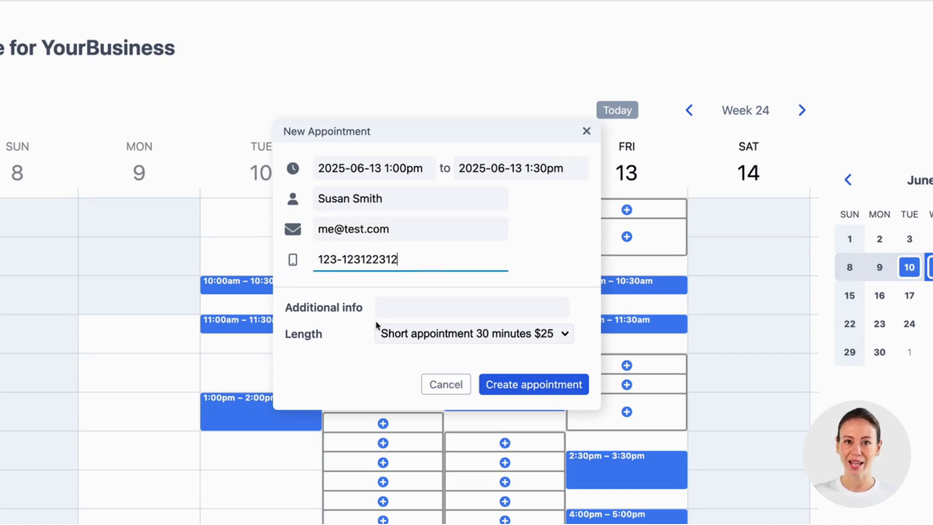
click(389, 311)
text(Anything)
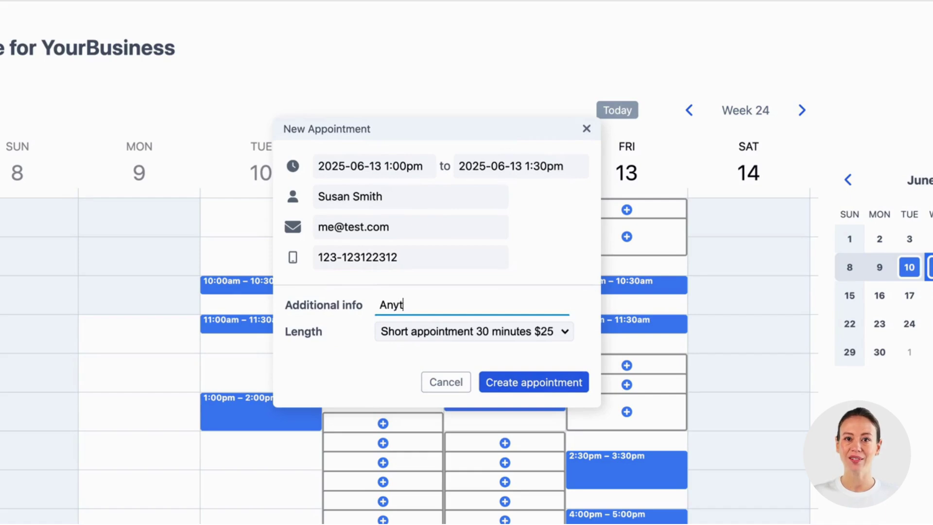
click(403, 335)
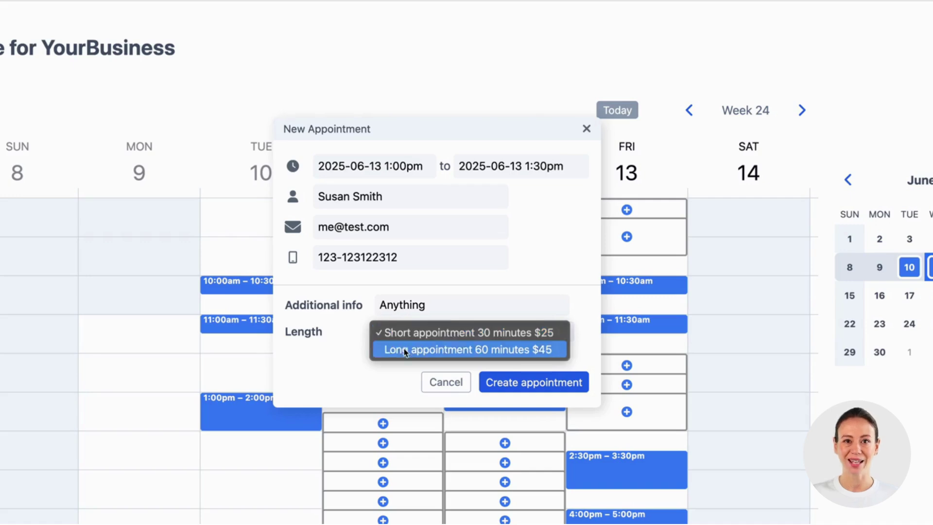
click(404, 350)
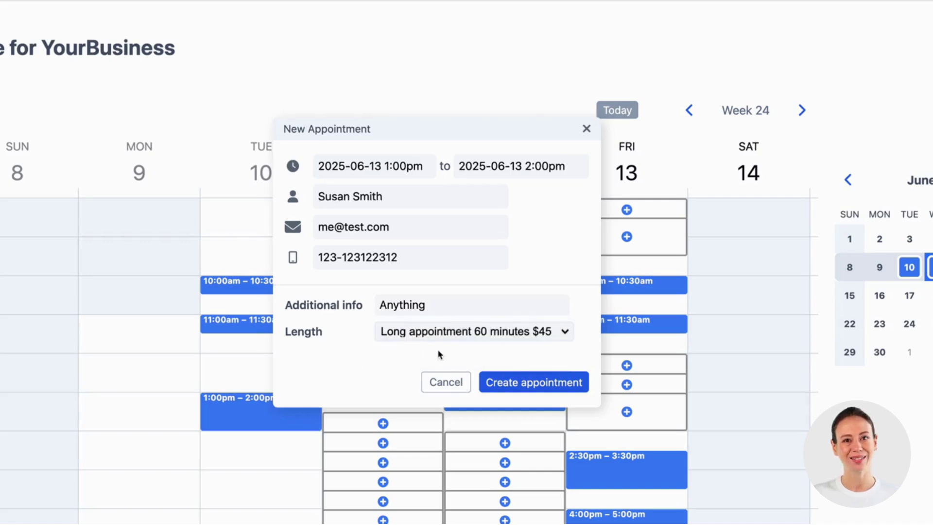
Step: Create the appointment, then start a new schedule of the Regular schedule type
click(583, 387)
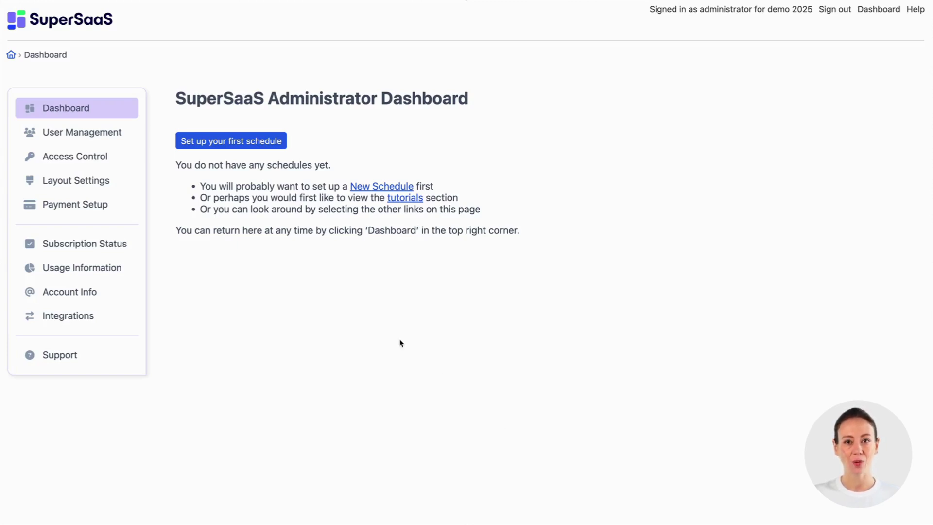
click(284, 141)
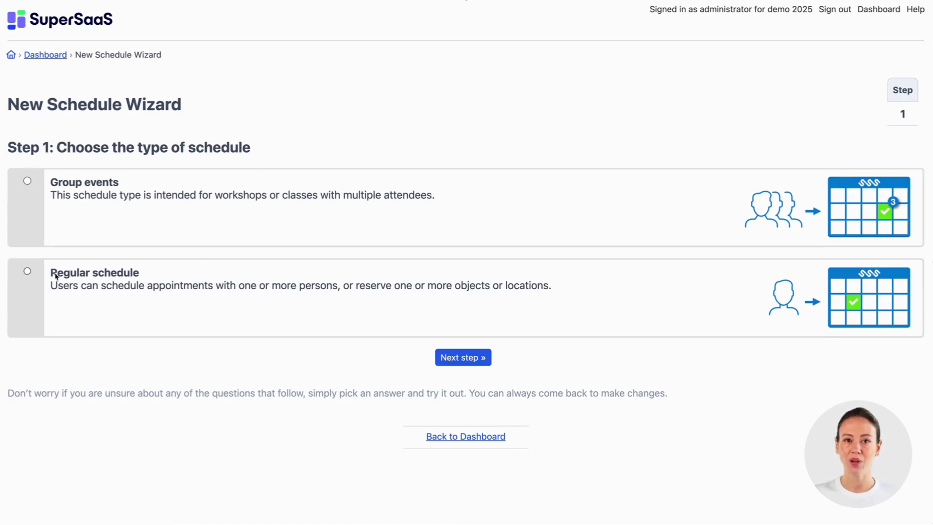
click(27, 272)
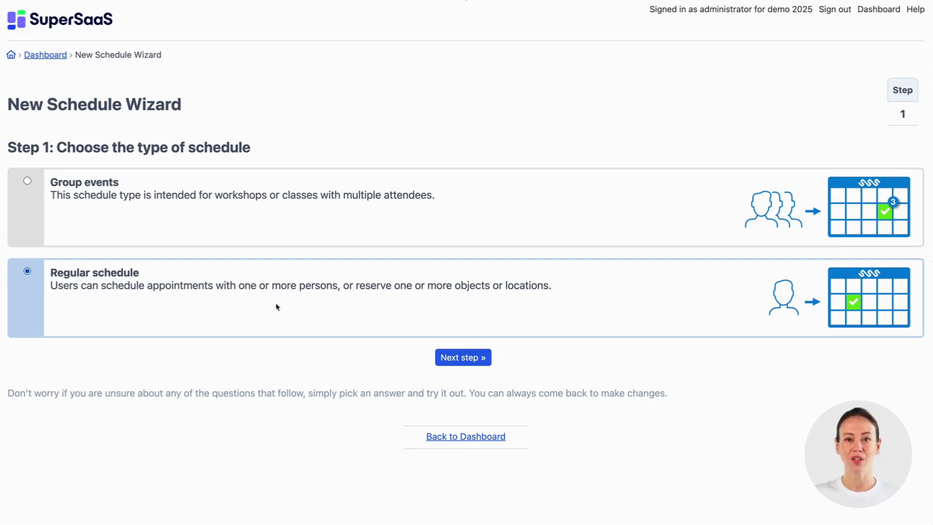
Step: Keep no-login booking, show a single resource, and name the schedule meetme
click(459, 358)
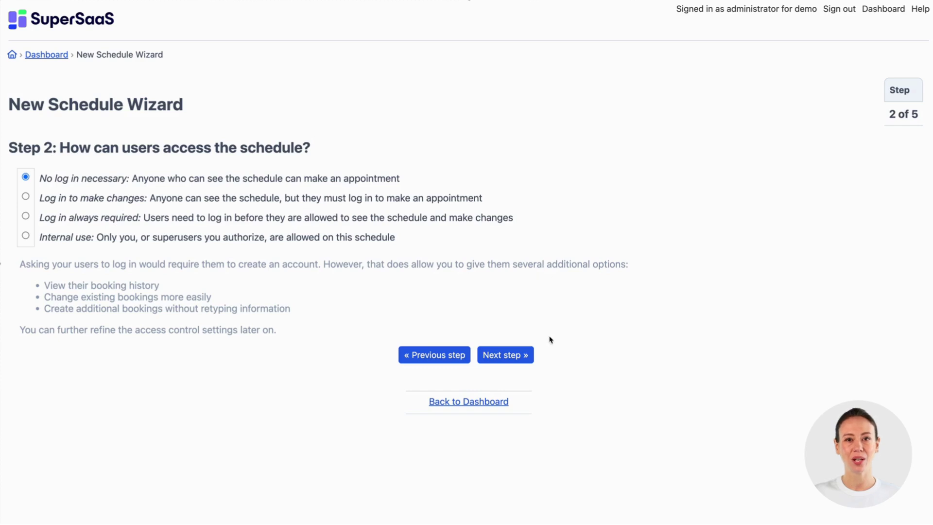
click(498, 359)
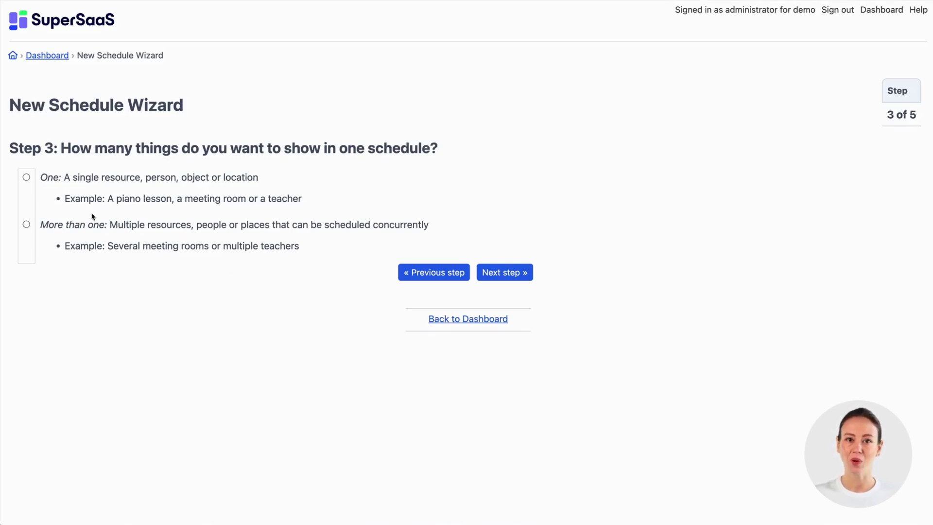
click(27, 177)
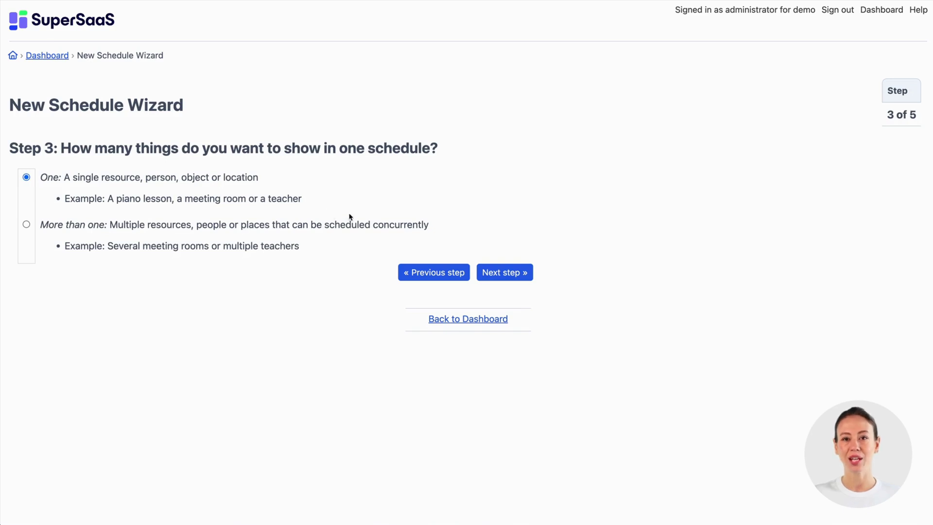
click(496, 267)
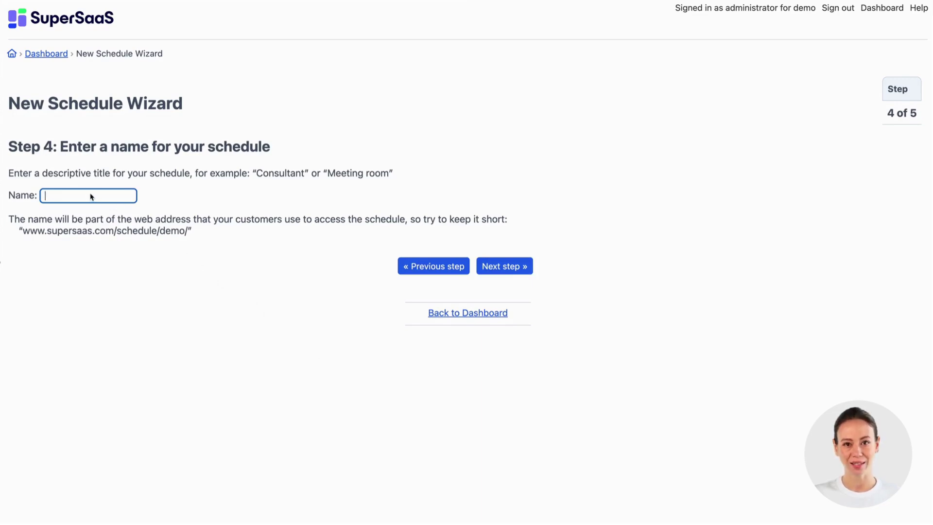
text(meet)
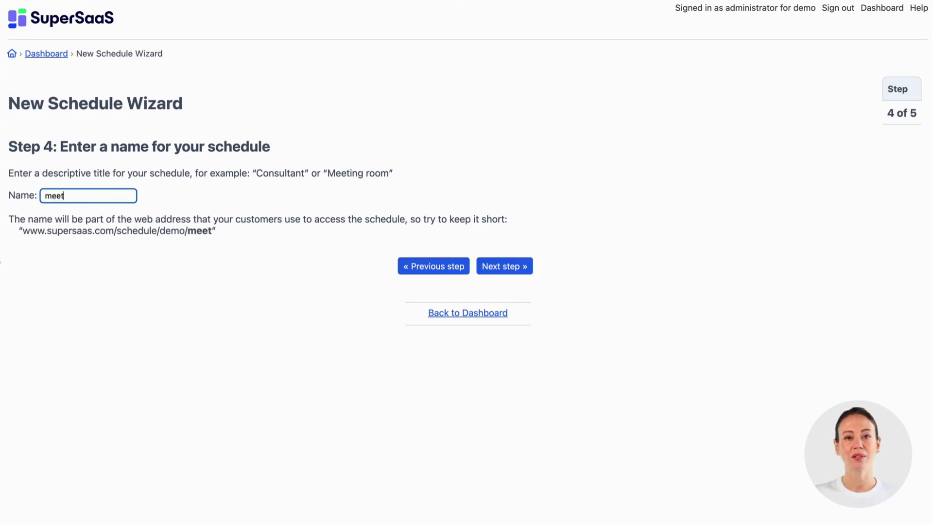
text(me)
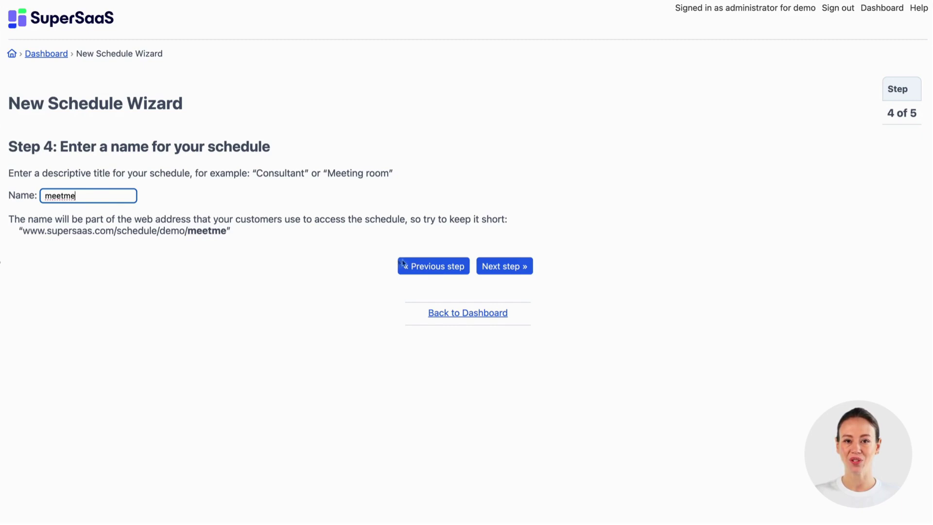
Step: Set opening hours from 9 am to 5 pm and finish the meetme schedule
click(502, 274)
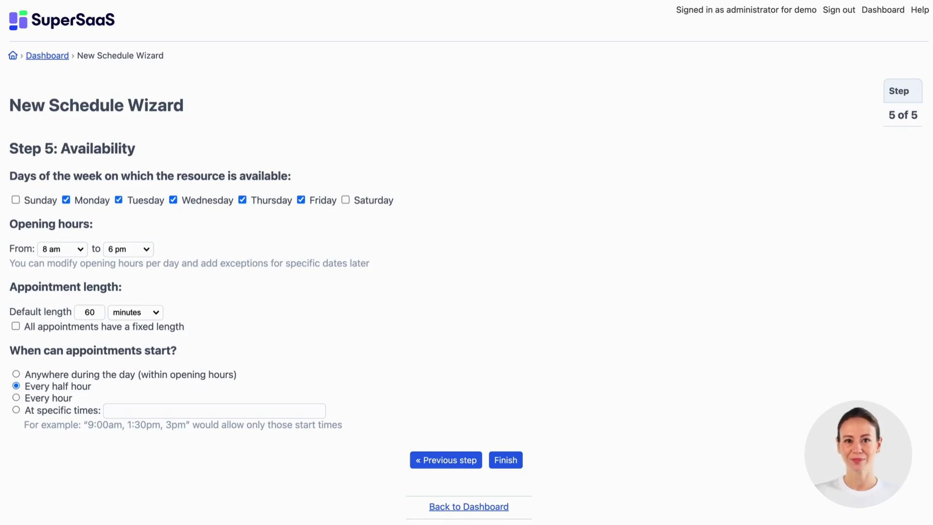
click(62, 250)
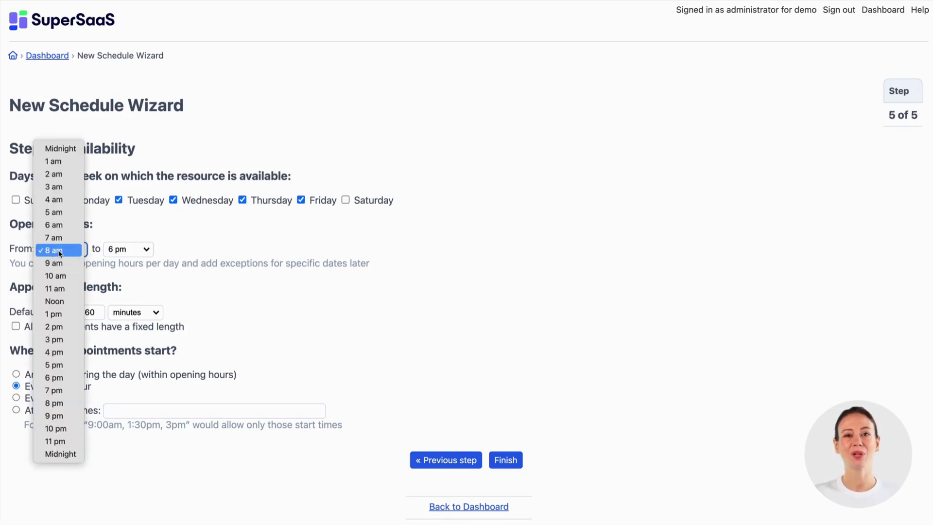
click(56, 262)
click(126, 250)
click(125, 238)
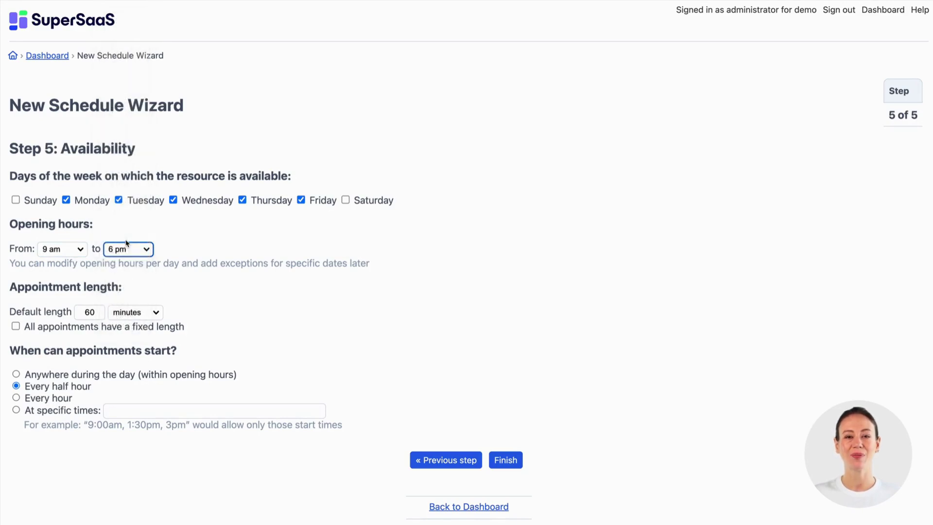
click(505, 460)
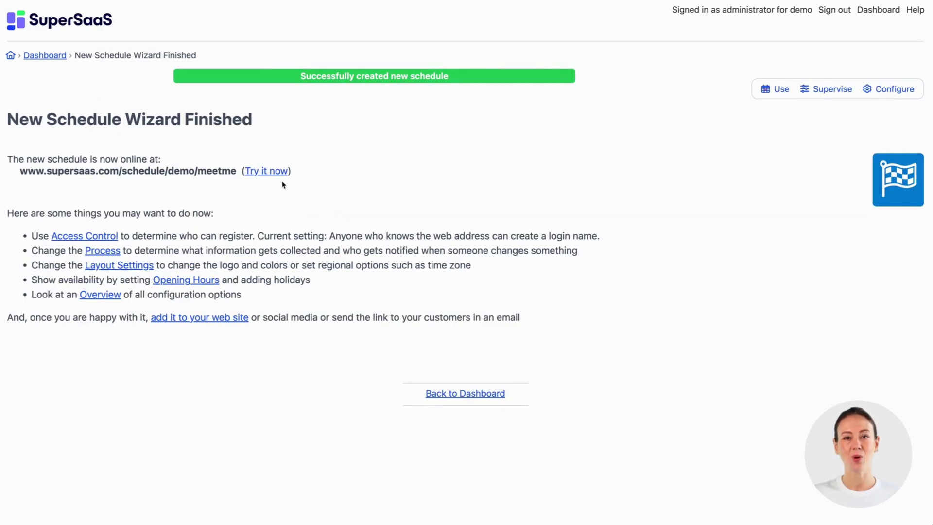
Step: Look at the empty meetme calendar, then go to its configuration overview
click(252, 176)
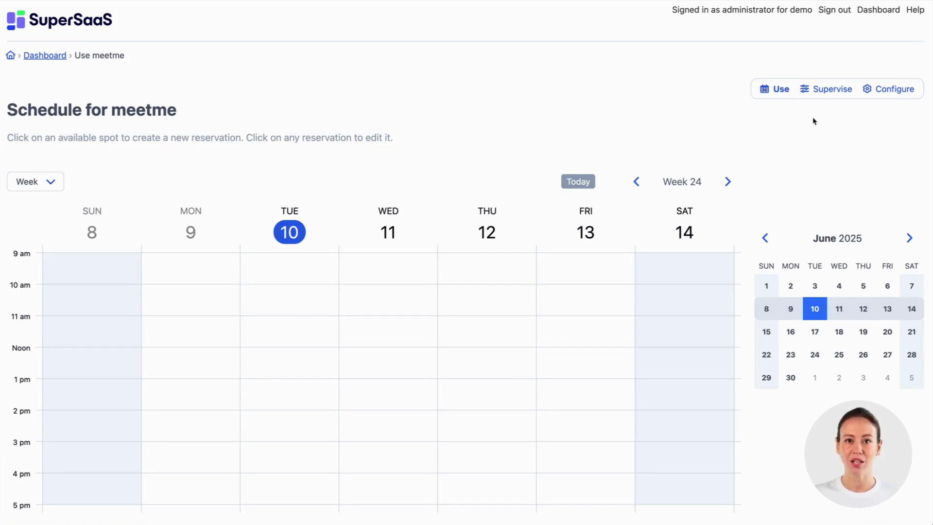
click(892, 91)
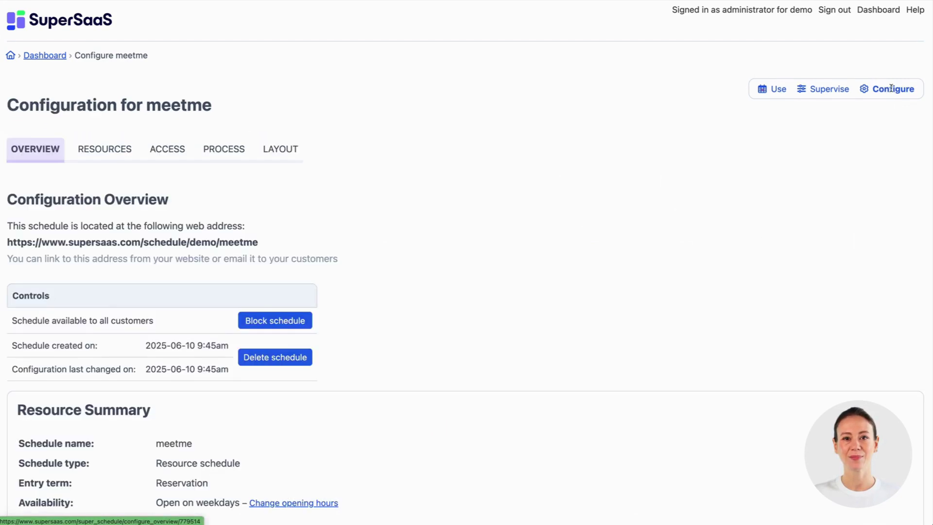
Step: In meetme's resource details, change the entry term to 'appointment'
click(107, 155)
scroll(103, 297, down, 3)
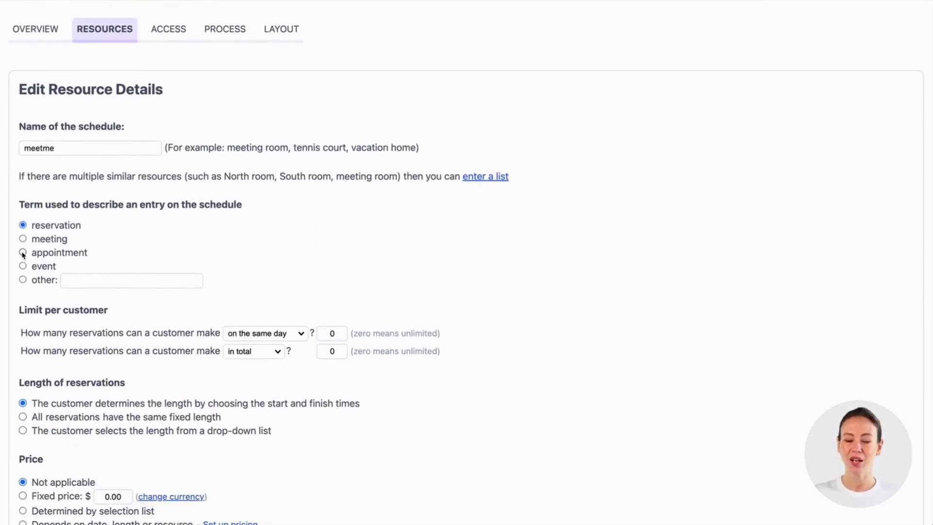
click(23, 252)
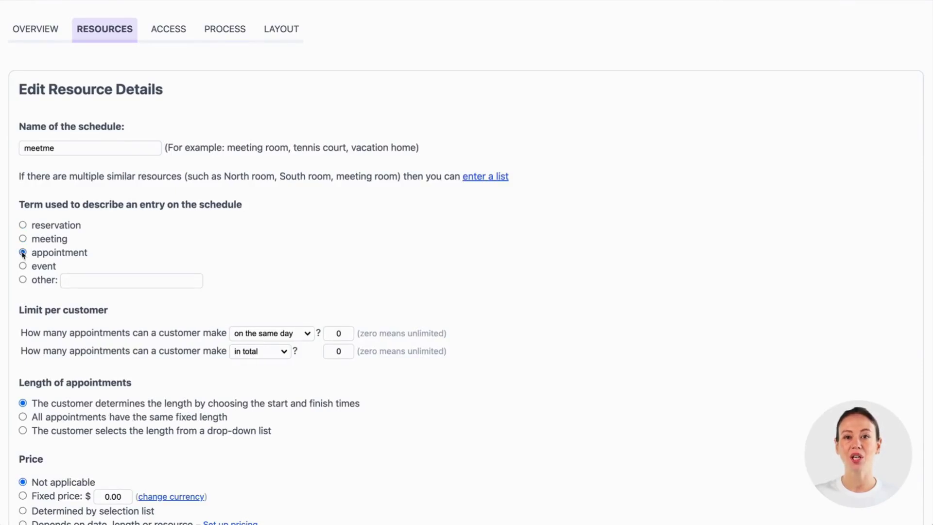
scroll(23, 253, down, 3)
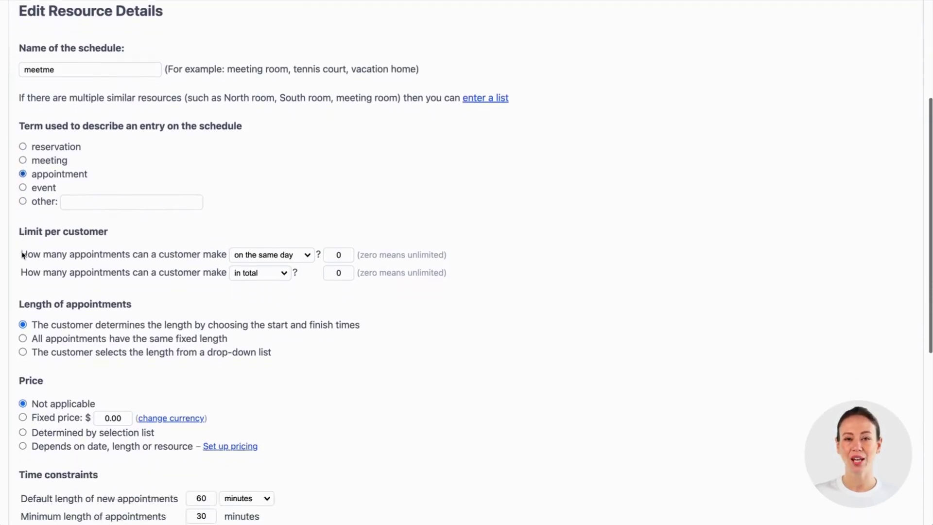
scroll(22, 251, down, 3)
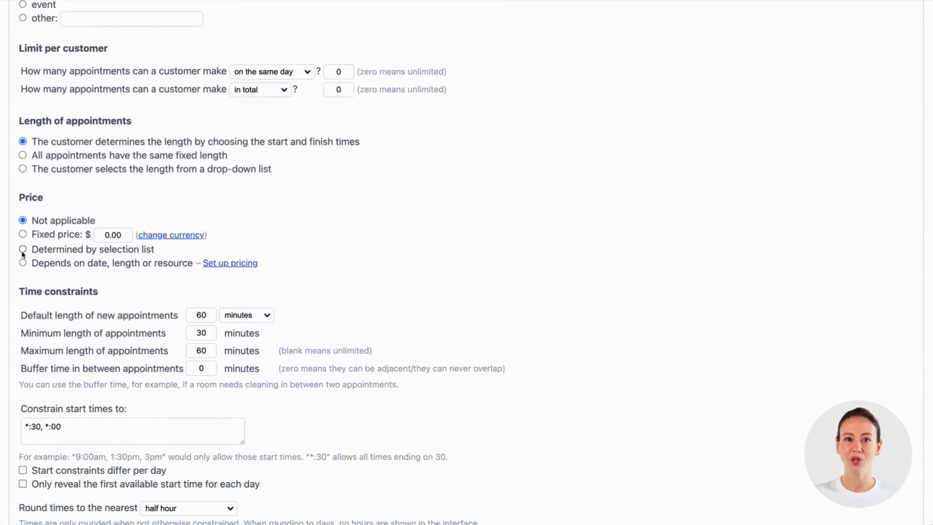
Step: Let customers pick the length from a drop-down list, pasting in the example option lines
click(23, 169)
drag(431, 272, 253, 249)
key(ctrl+c)
click(115, 233)
key(ctrl+v)
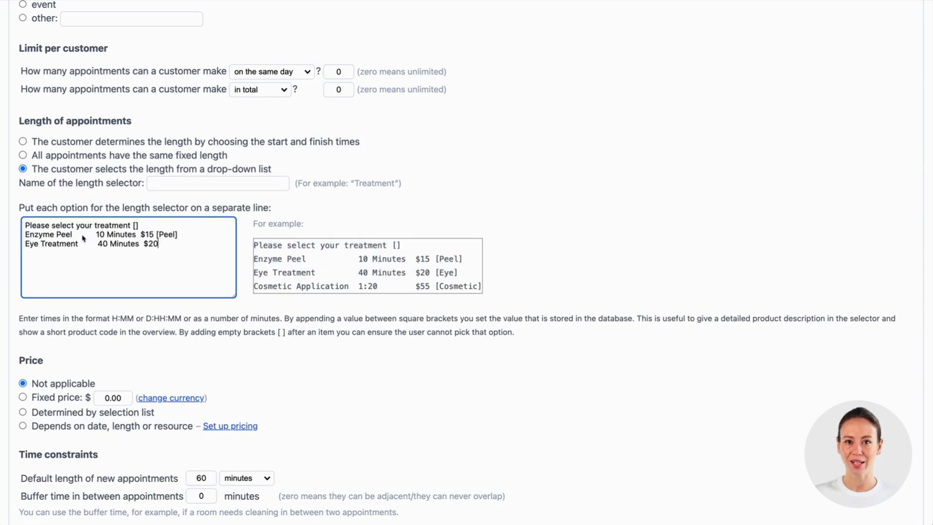
Step: Rename the two options to Short Appointment and Long Appointment
drag(74, 236, 25, 235)
key(BackSpace)
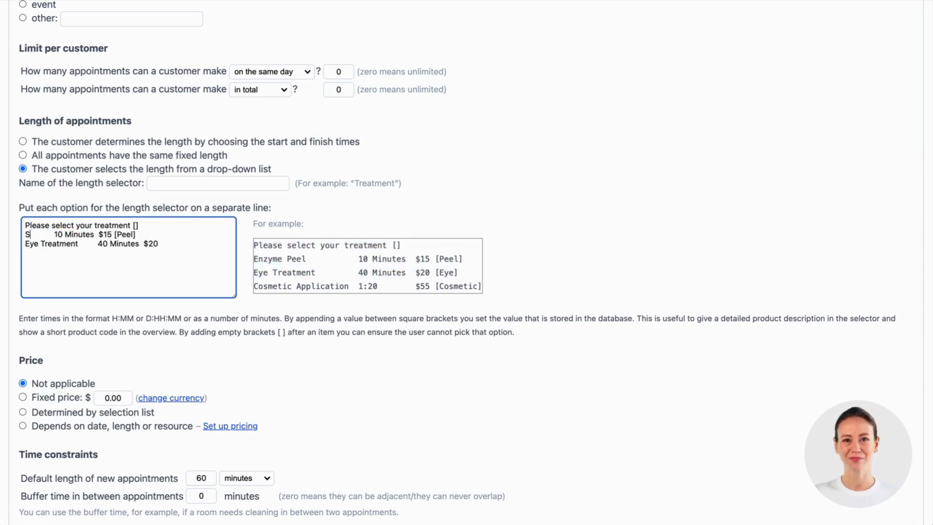
text(Short Appointment)
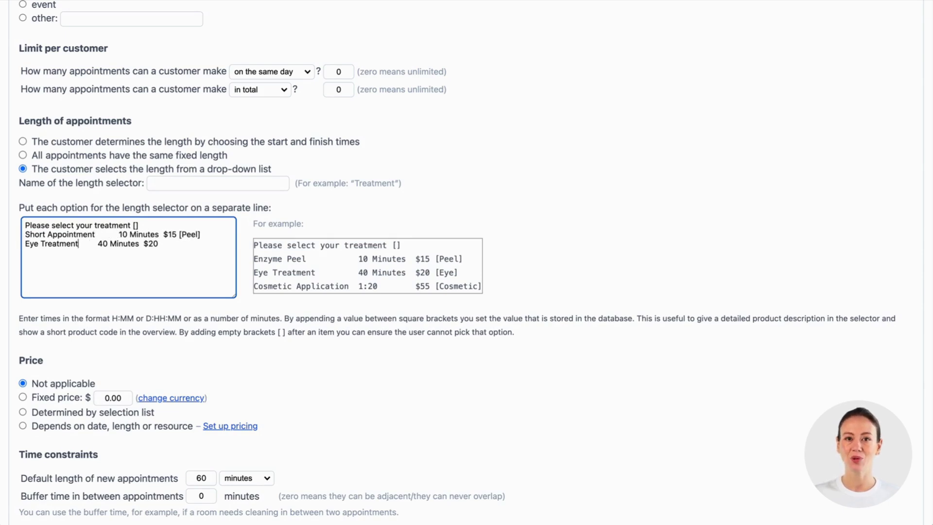
key(shift+Home)
key(BackSpace)
text(Long A)
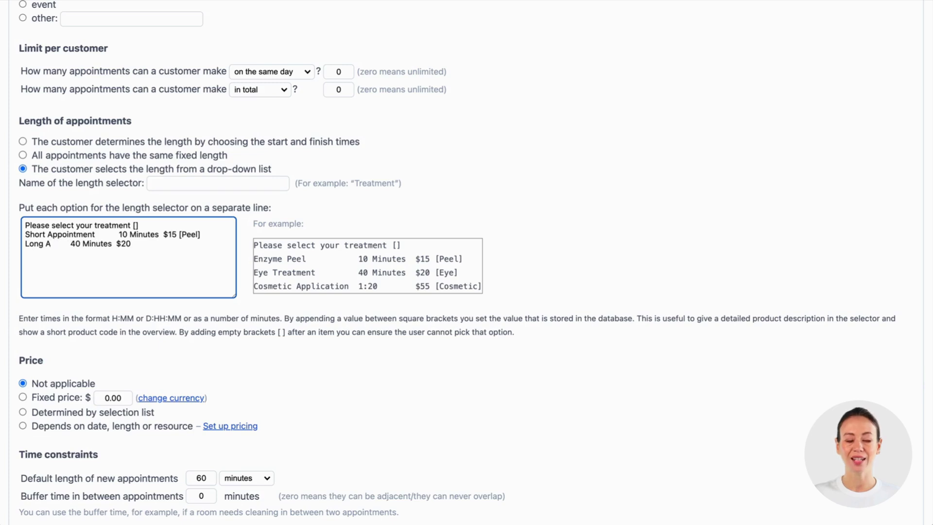
text(ppointment)
Step: Set durations to 30 and 60 minutes and prices to $25 and $45, dropping the [Peel] code
click(118, 234)
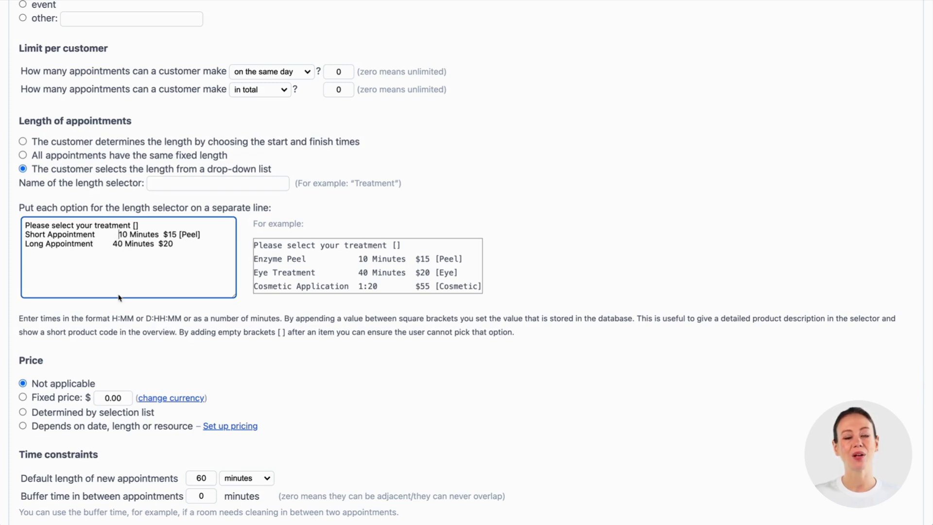
key(Delete)
key(Delete)
text(30)
key(Down)
key(alt+Left)
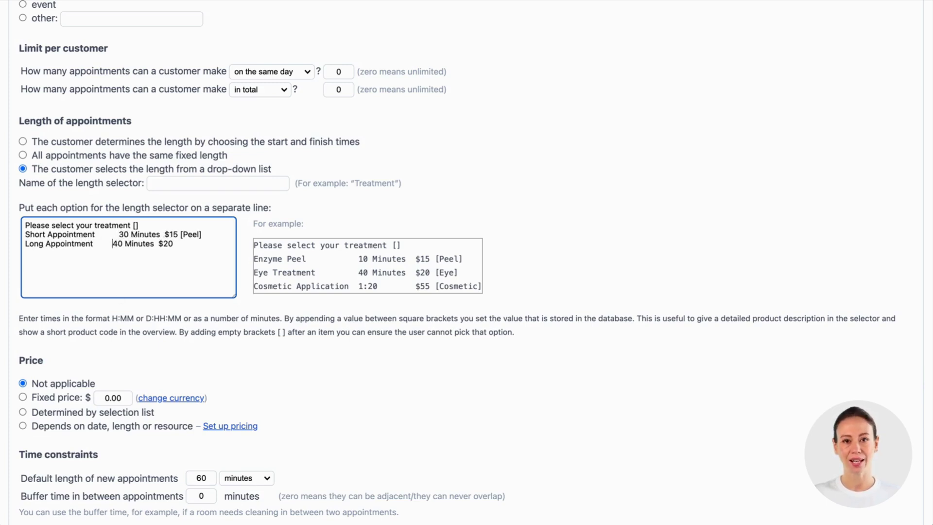
key(Delete)
text(6)
click(171, 234)
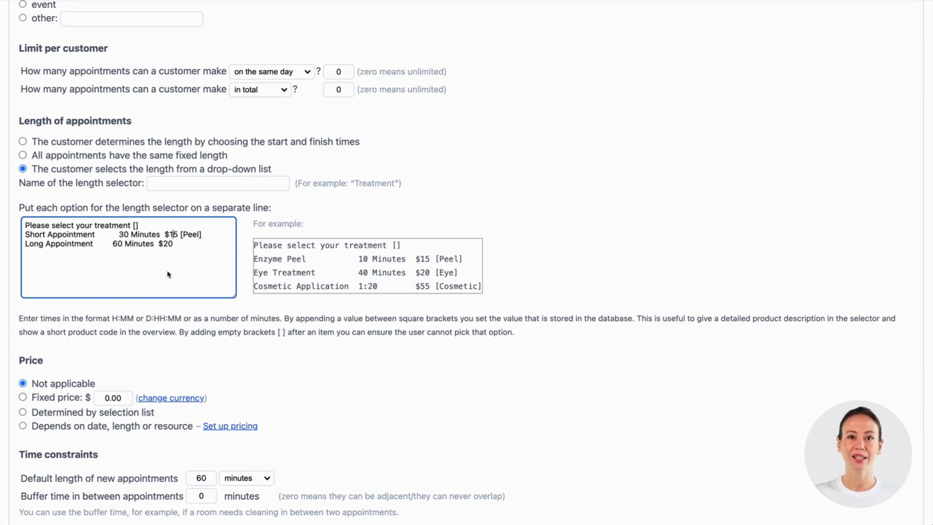
key(BackSpace)
text(2)
double_click(164, 243)
text(45)
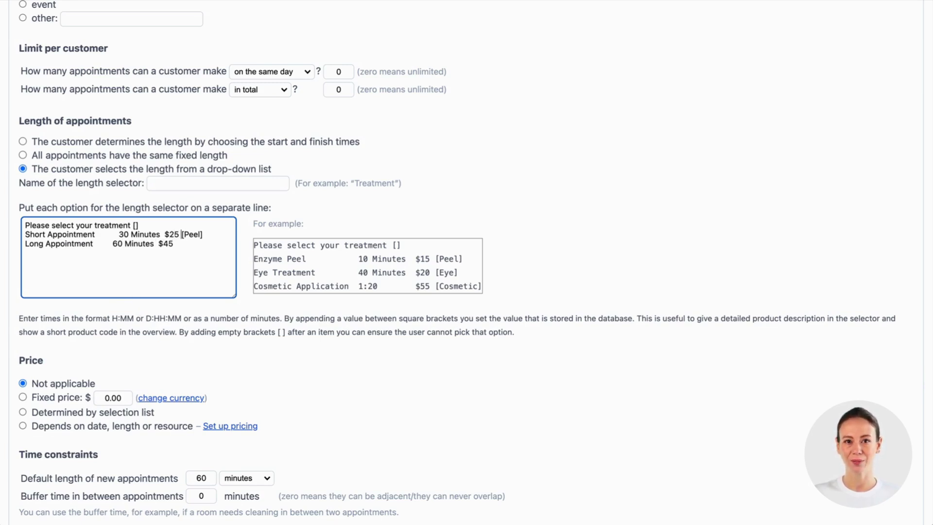
key(shift+Right)
key(shift+Right)
key(shift+Right)
key(shift+Right)
key(shift+Right)
key(shift+Right)
key(BackSpace)
Step: Name the selector 'appointment type', take prices from the selection list, and save
click(173, 182)
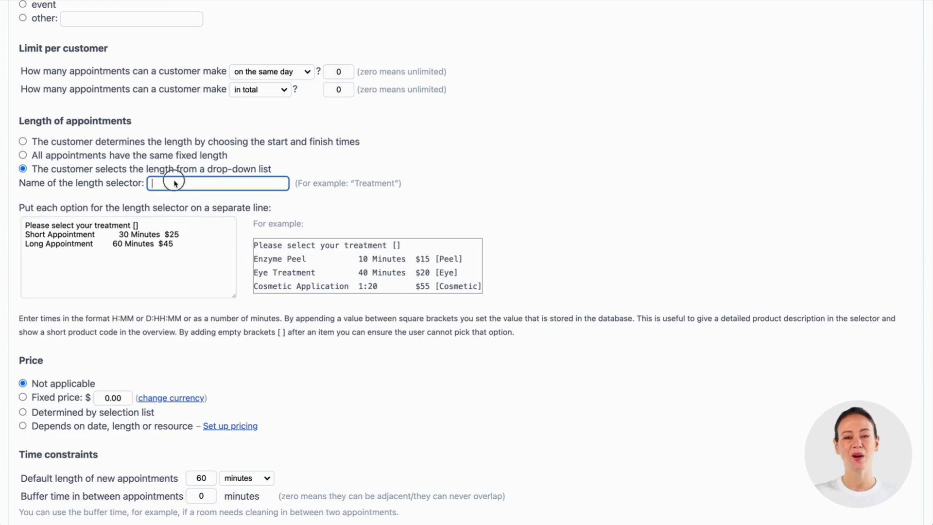
text(appointment type)
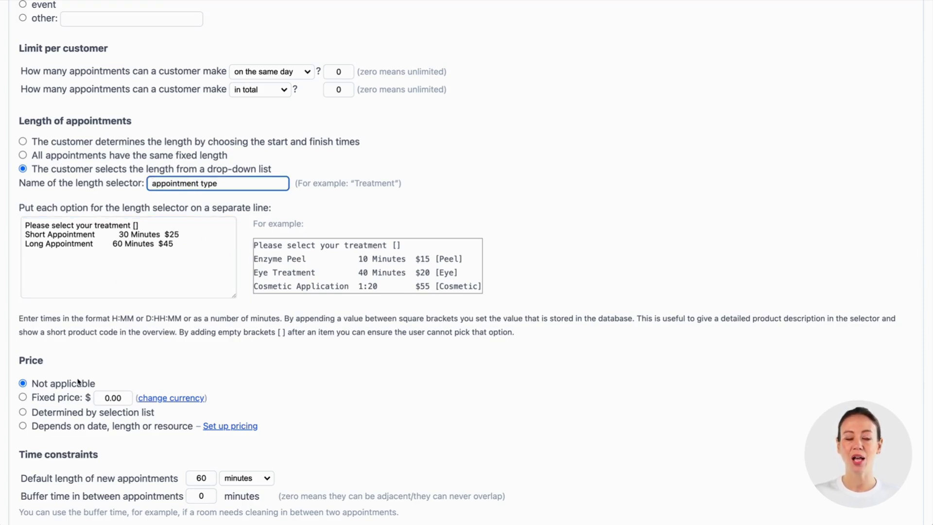
click(23, 412)
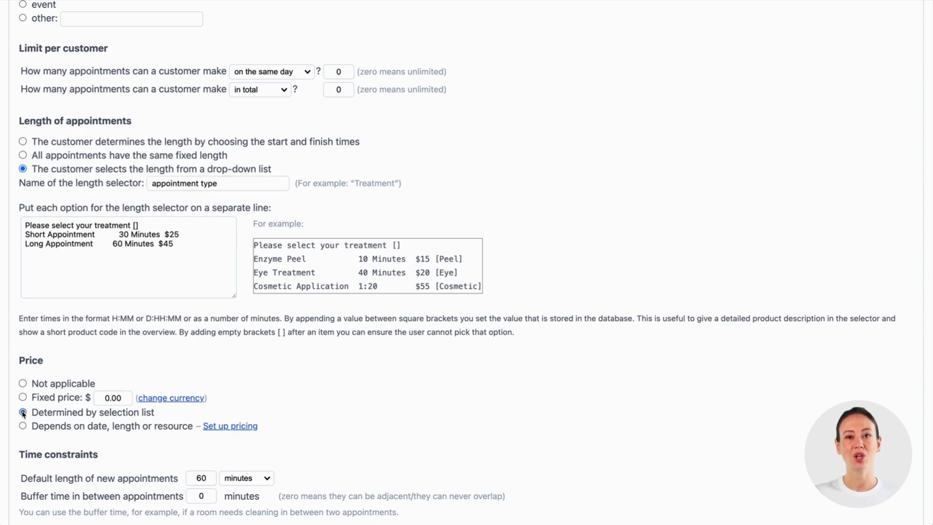
scroll(23, 412, down, 6)
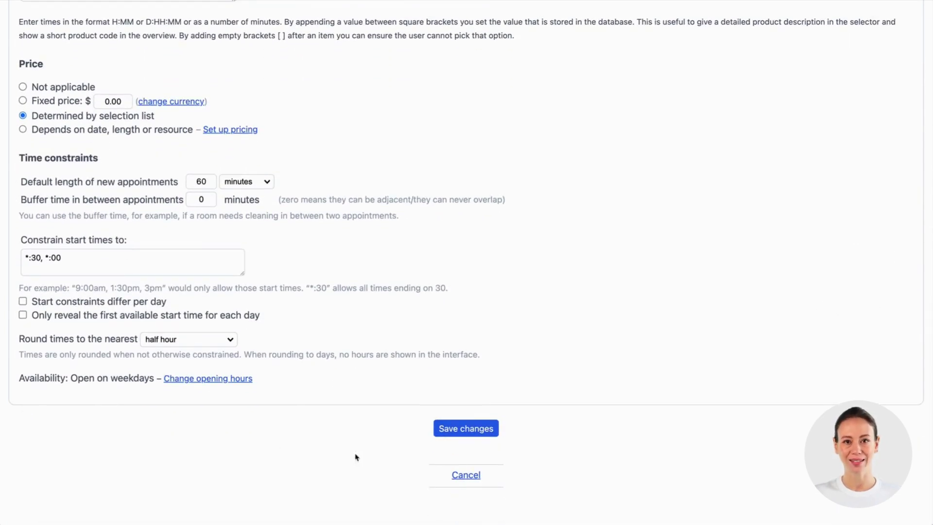
click(466, 432)
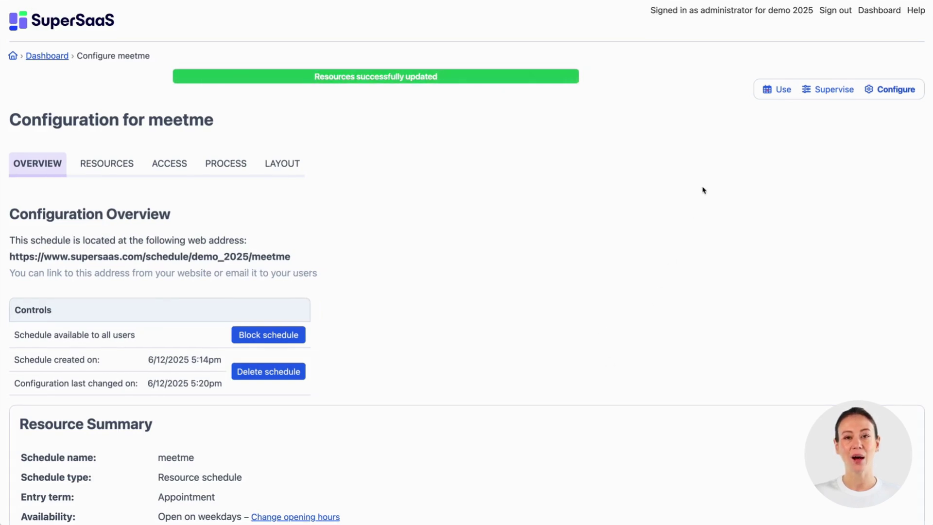
Step: Book a Long Appointment 60 Minutes $45 on Wednesday 11 June at 9:30am
click(783, 90)
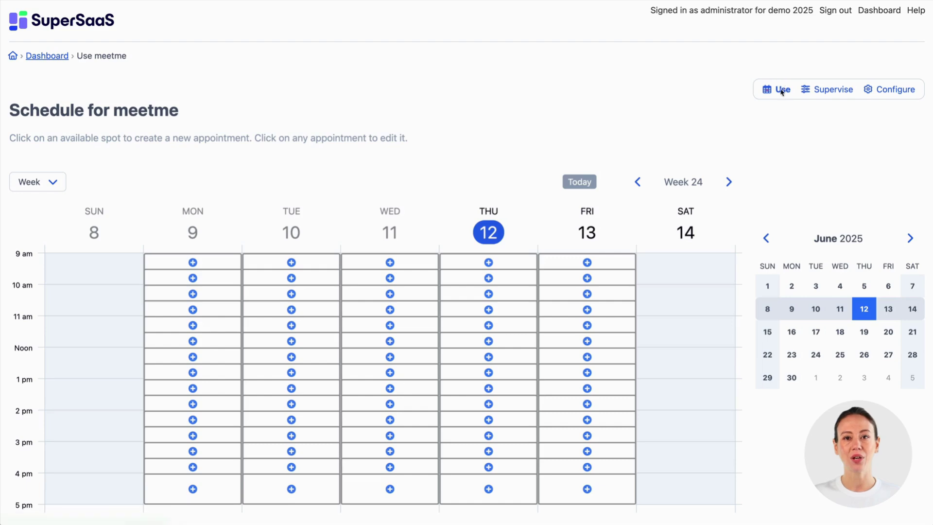
click(367, 283)
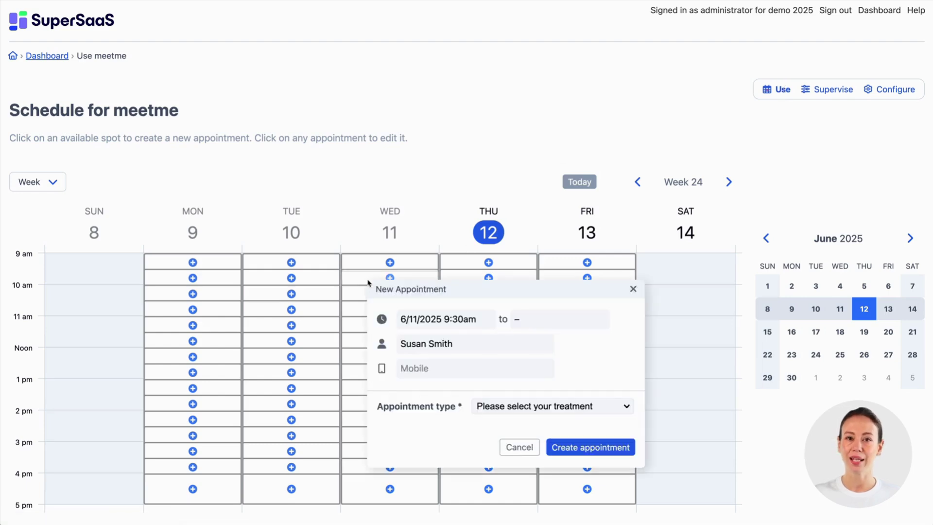
click(518, 407)
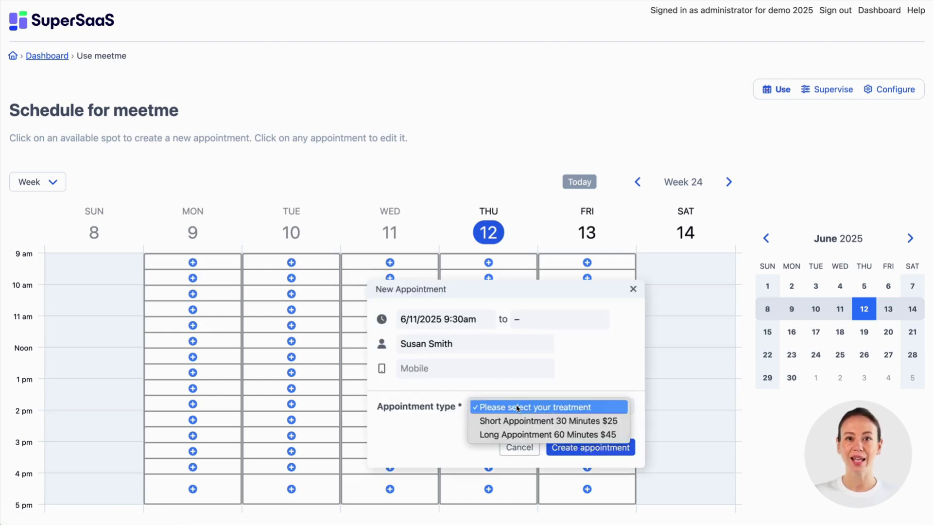
click(516, 433)
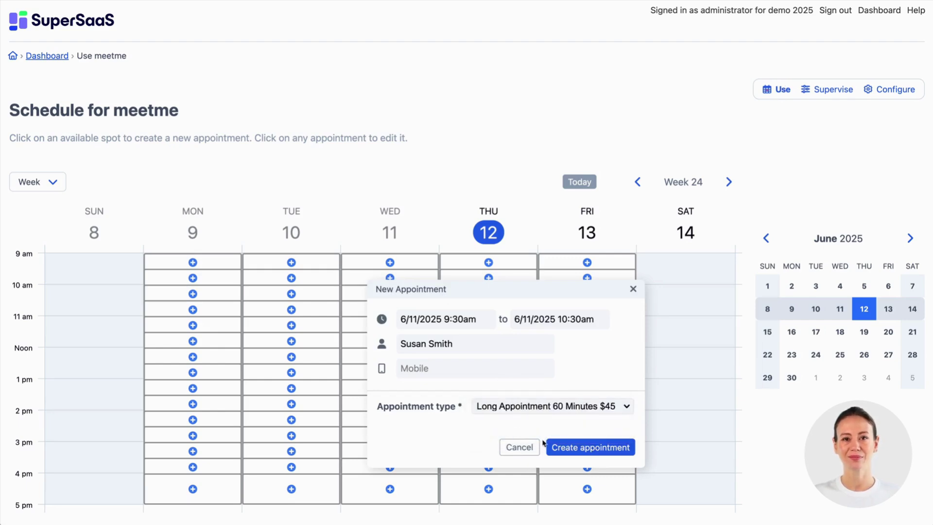
click(563, 448)
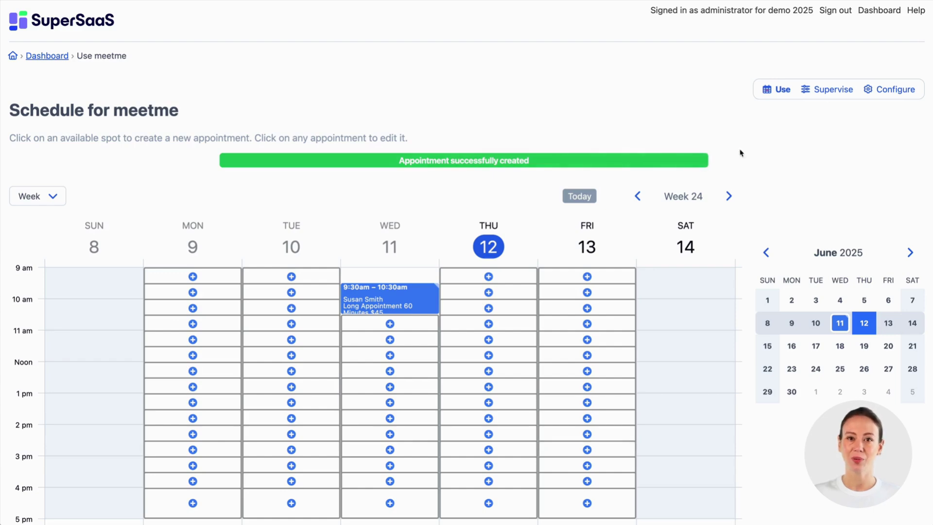
Step: Clear the '*:30, *:00' start-time constraint in meetme's resource settings and save
click(893, 91)
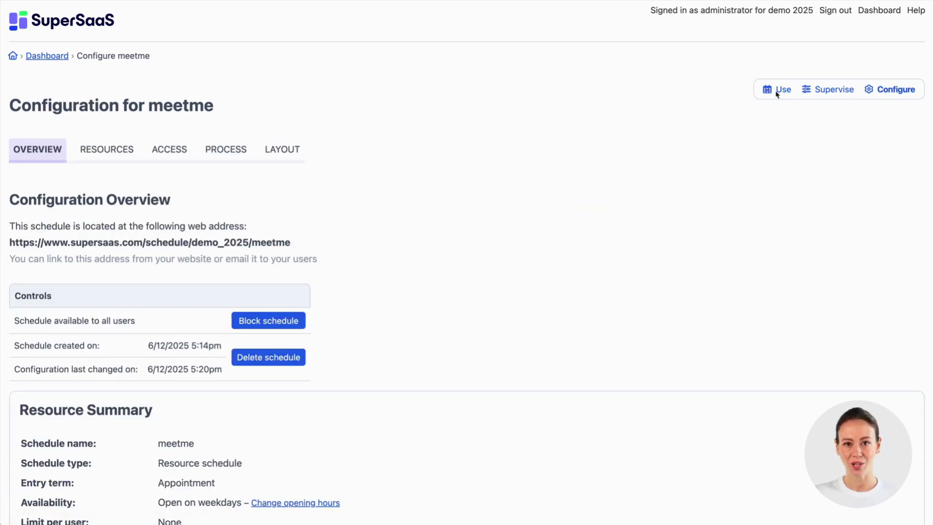
click(124, 150)
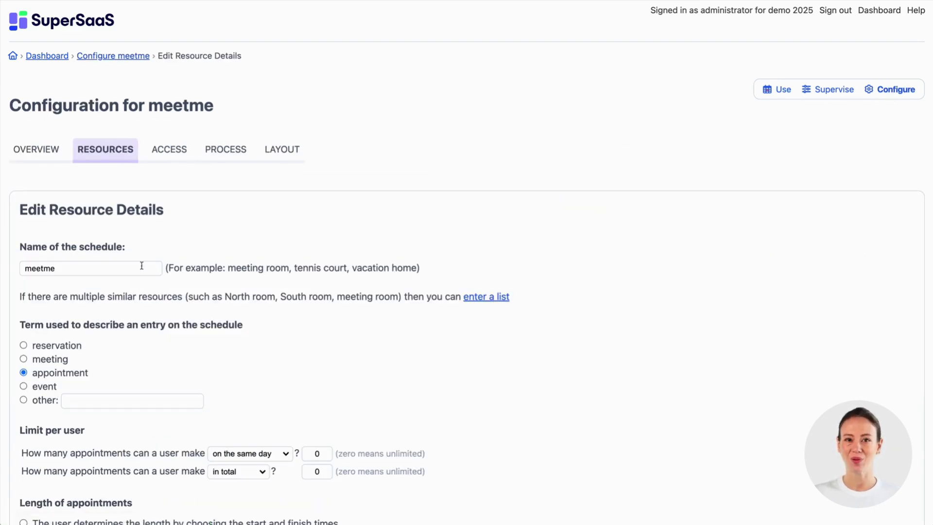
scroll(142, 290, down, 10)
scroll(144, 289, down, 3)
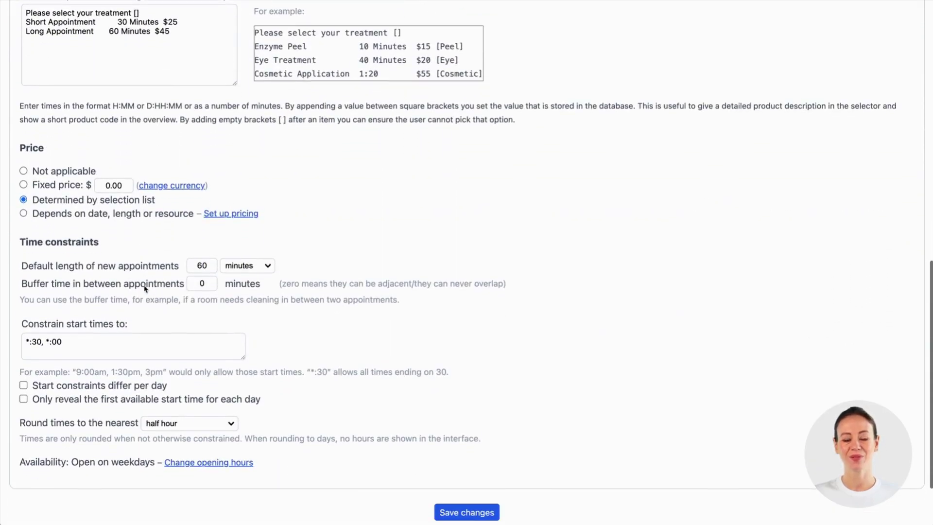
click(55, 337)
drag(55, 336, 17, 337)
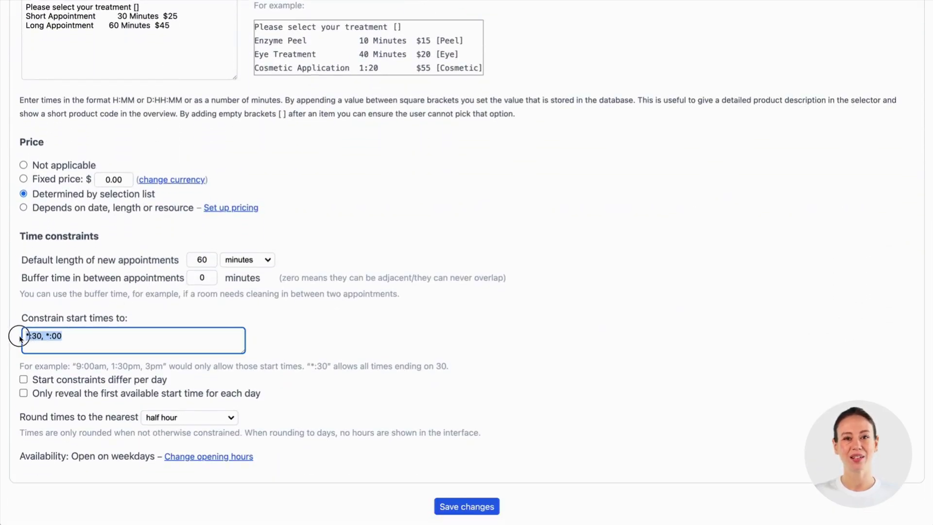
key(BackSpace)
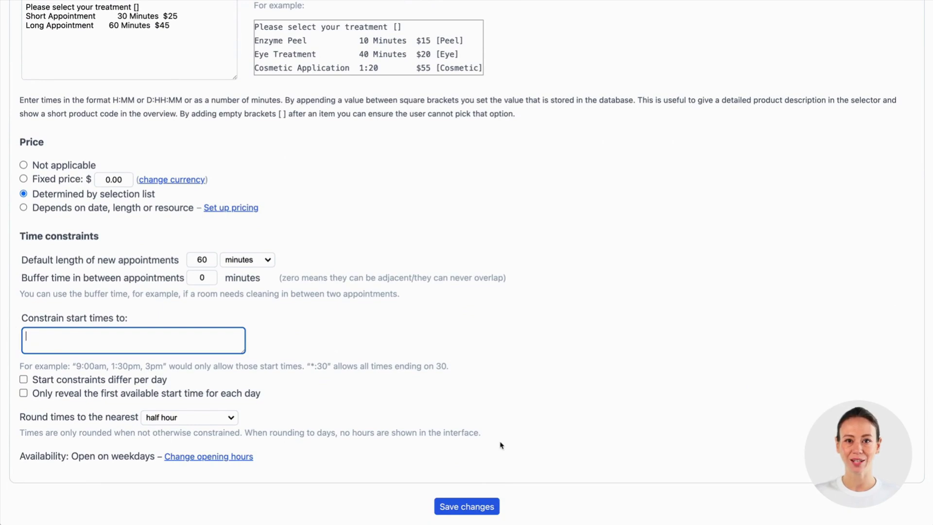
click(461, 507)
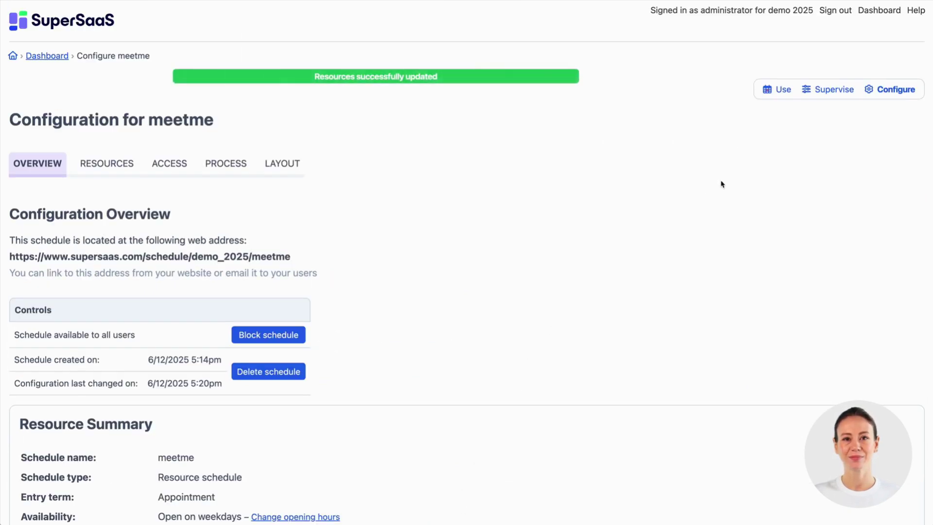
Step: Book a Long Appointment 60 Minutes $45 at 11am Wednesday under a customer name
click(779, 91)
click(348, 295)
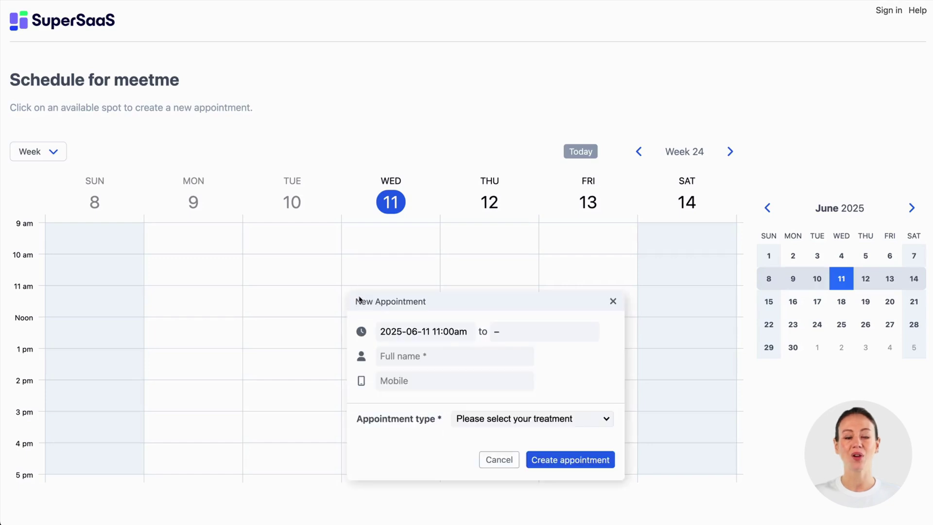
click(330, 204)
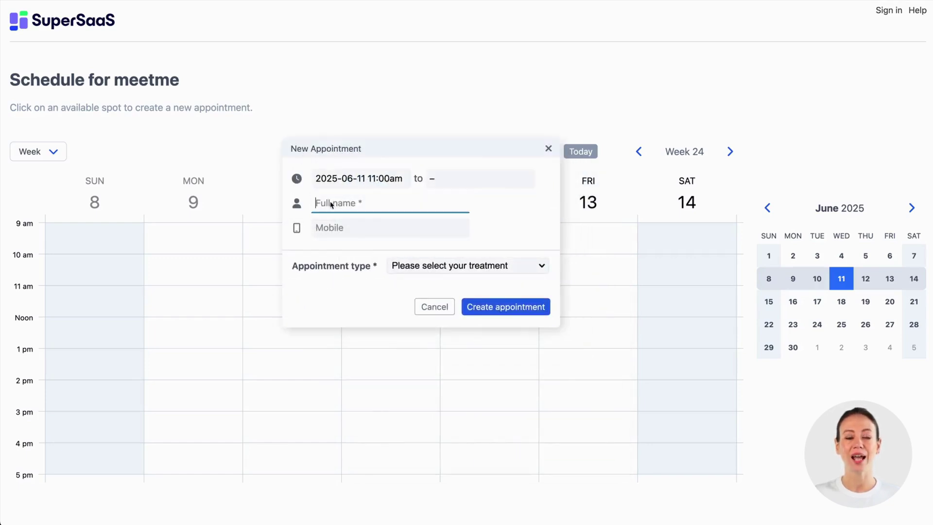
text(Me)
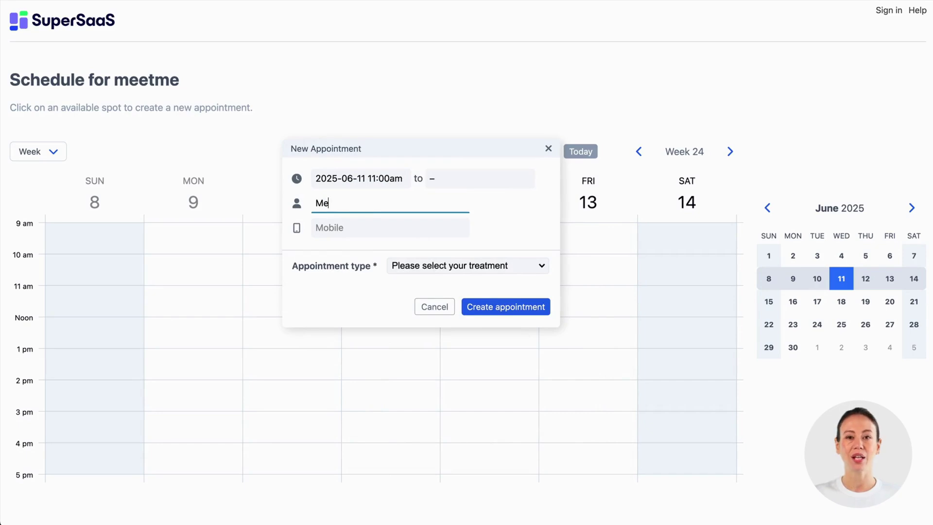
click(342, 229)
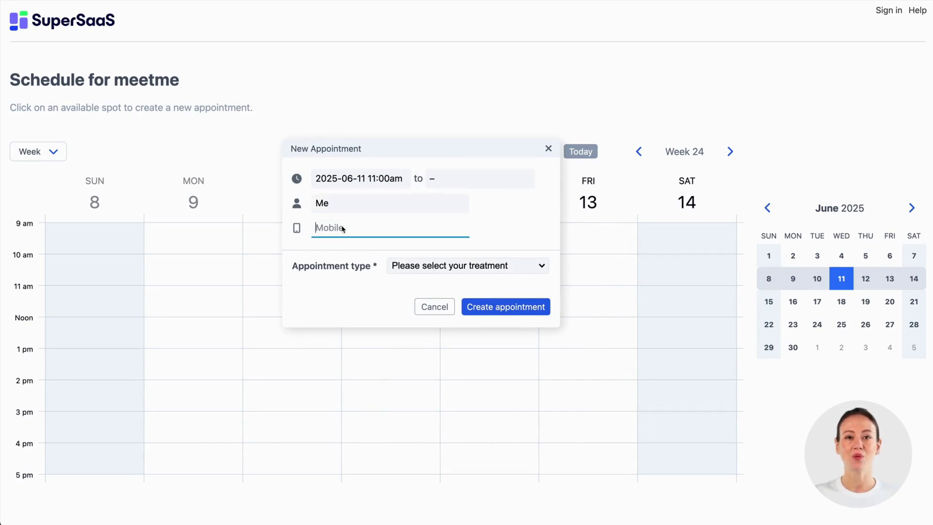
click(421, 272)
click(418, 294)
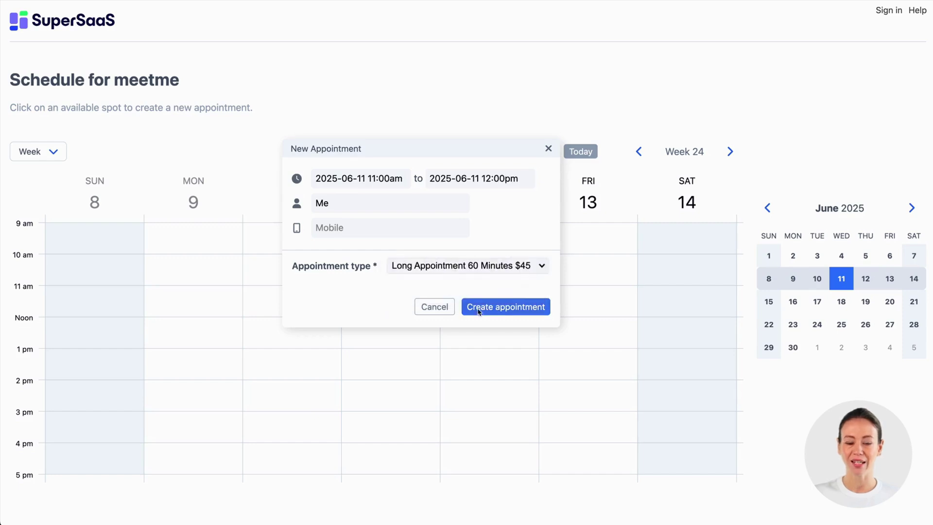
click(484, 310)
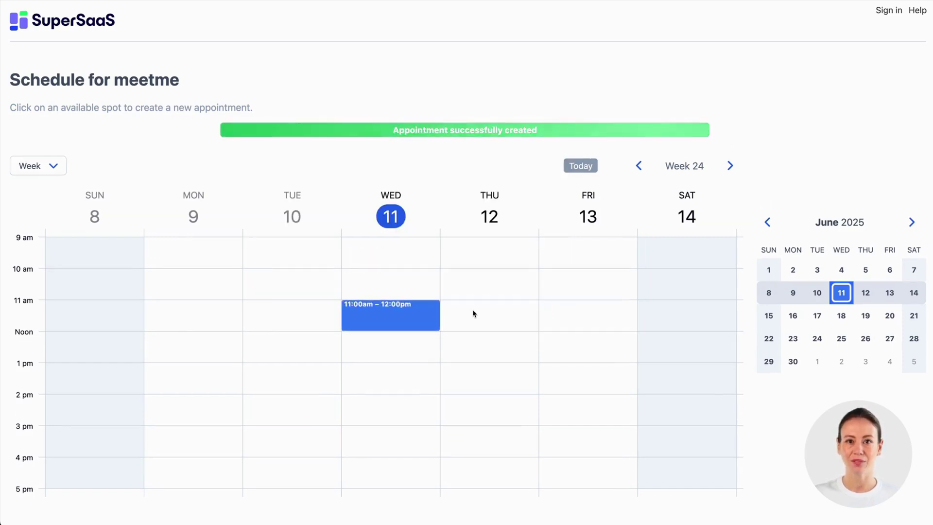
Step: Book another Long Appointment at 11am on Thursday 12 June
click(470, 312)
drag(526, 327, 502, 132)
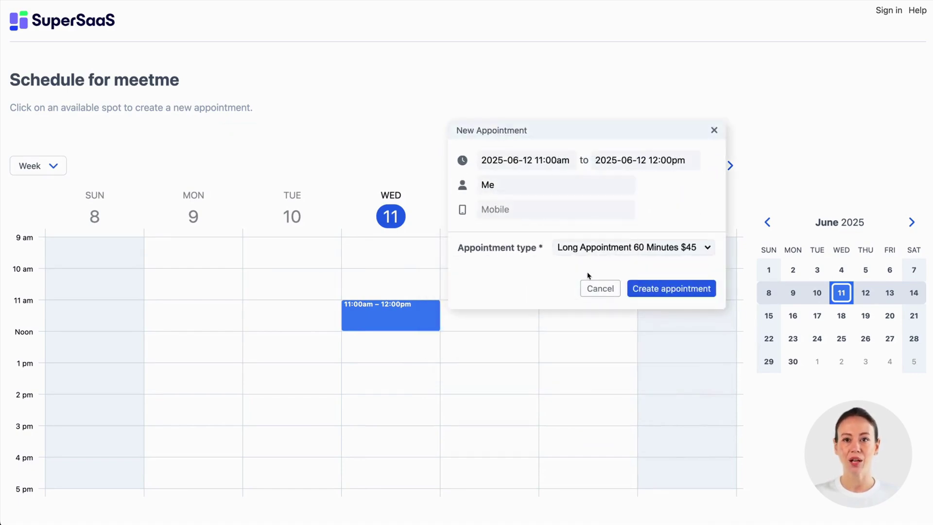
click(639, 289)
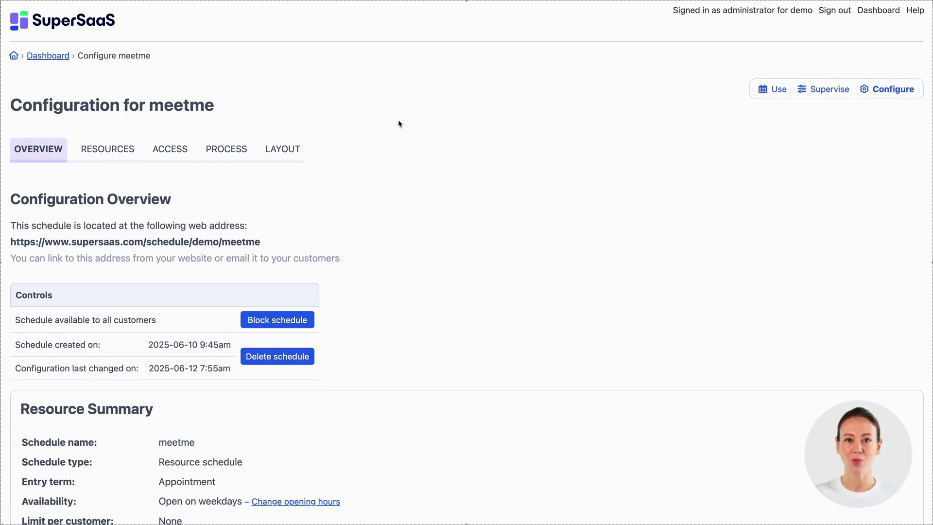
Step: Make email required and add an optional text field named 'Additional info'
click(219, 154)
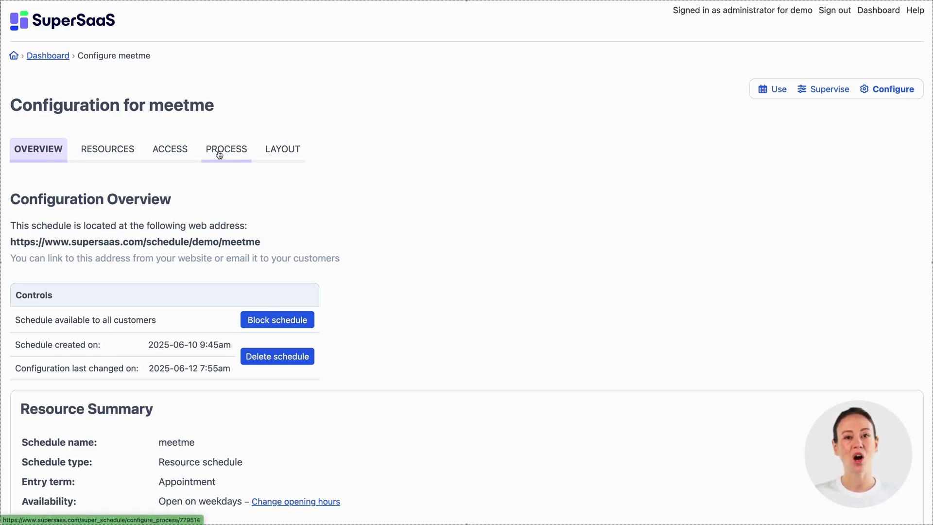
scroll(207, 269, down, 2)
scroll(207, 269, down, 5)
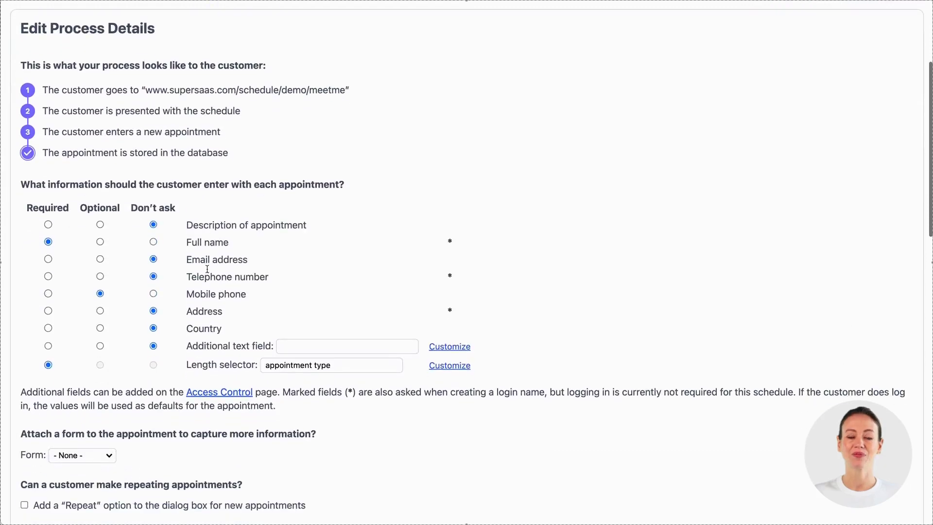
click(48, 146)
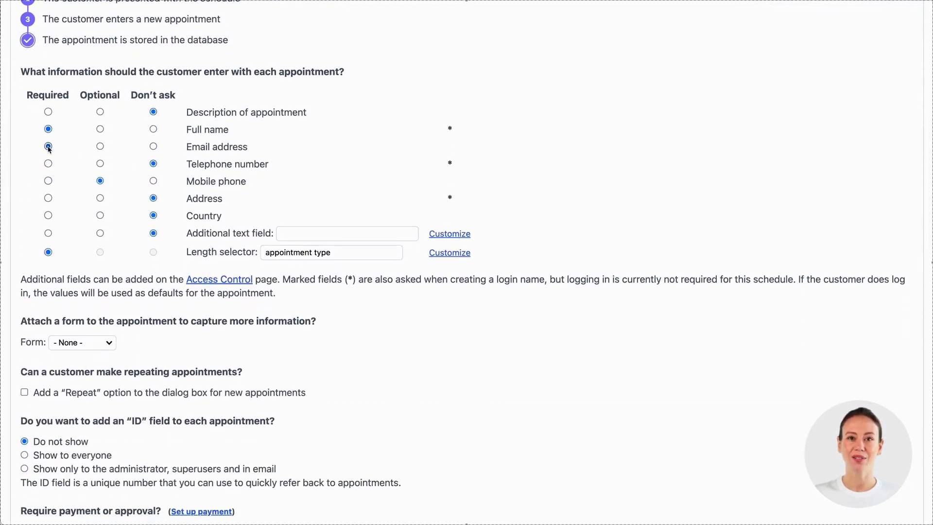
click(294, 237)
text(Additional info)
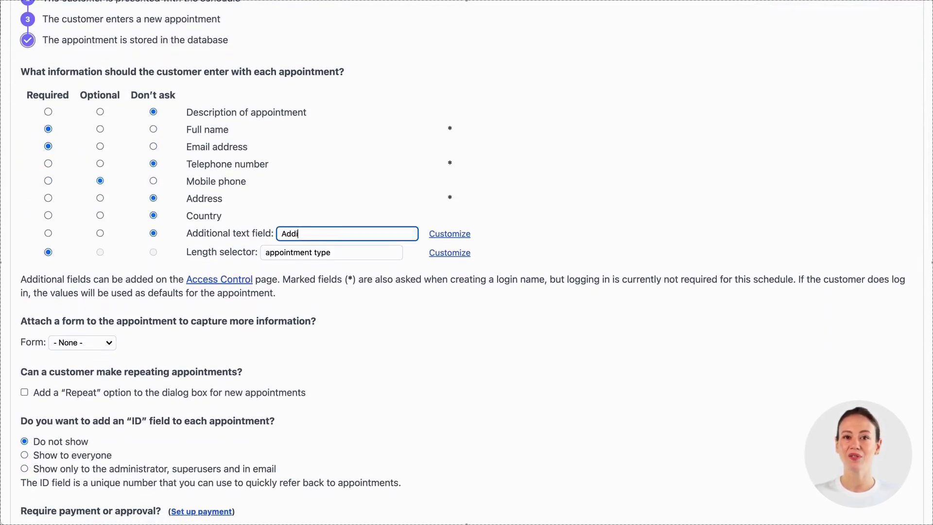
click(100, 233)
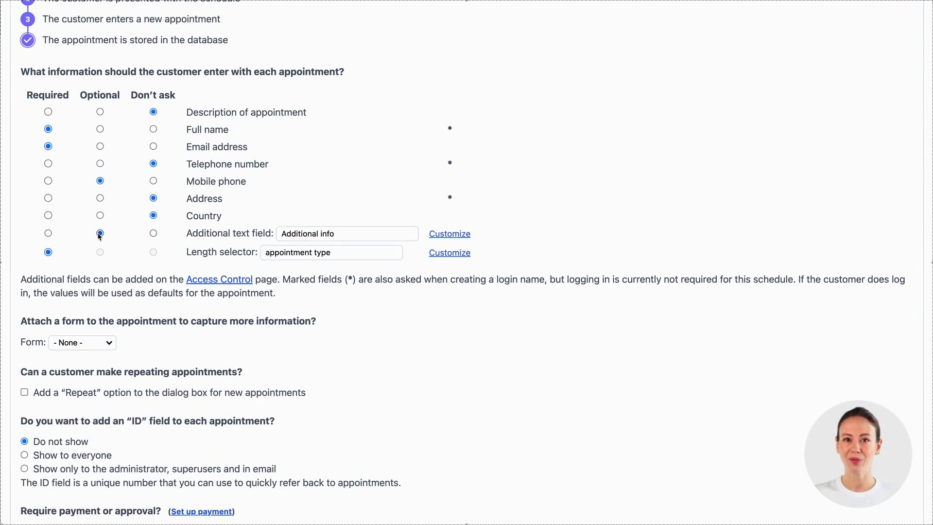
Step: Turn on email reminders sent a day in advance
scroll(108, 315, down, 5)
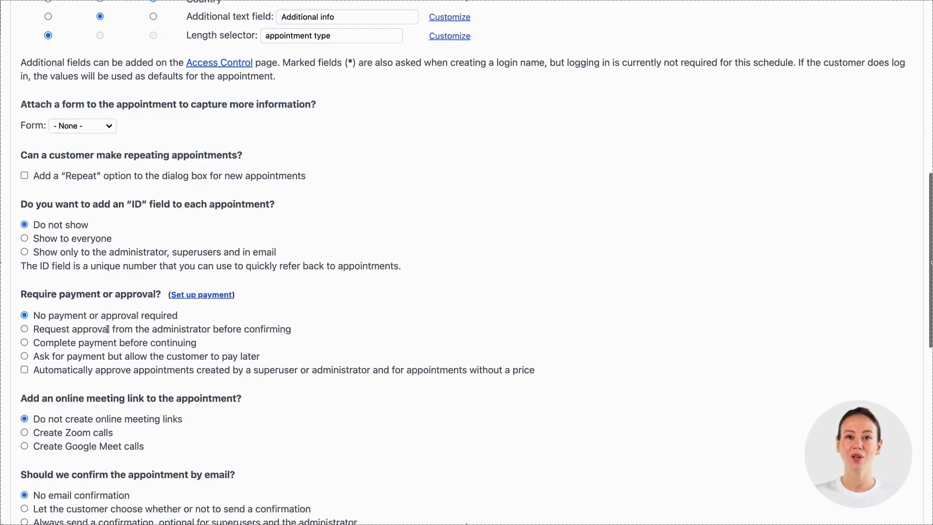
scroll(108, 332, down, 5)
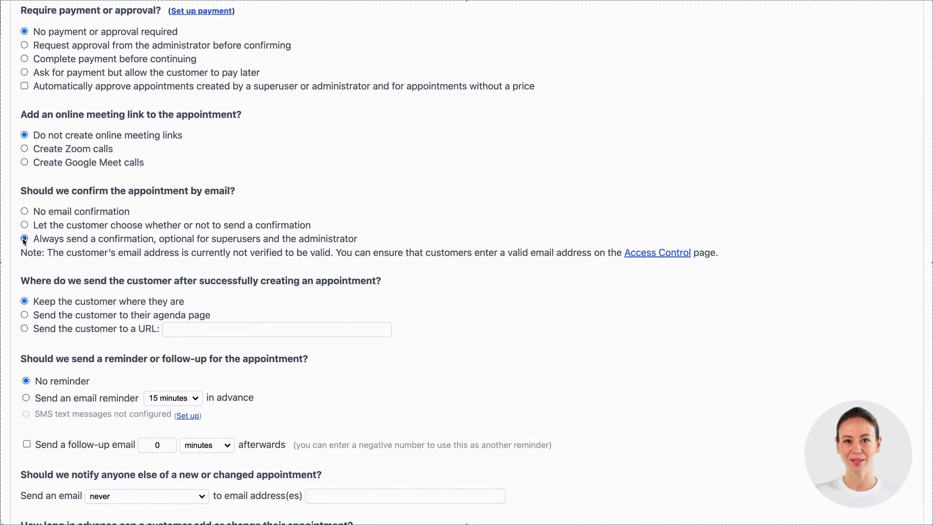
scroll(89, 293, down, 2)
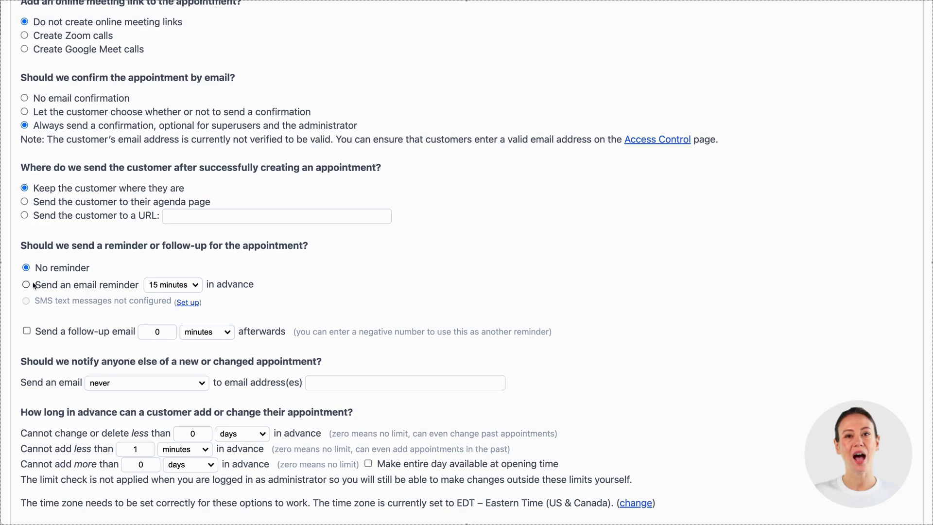
click(34, 286)
click(159, 286)
click(169, 324)
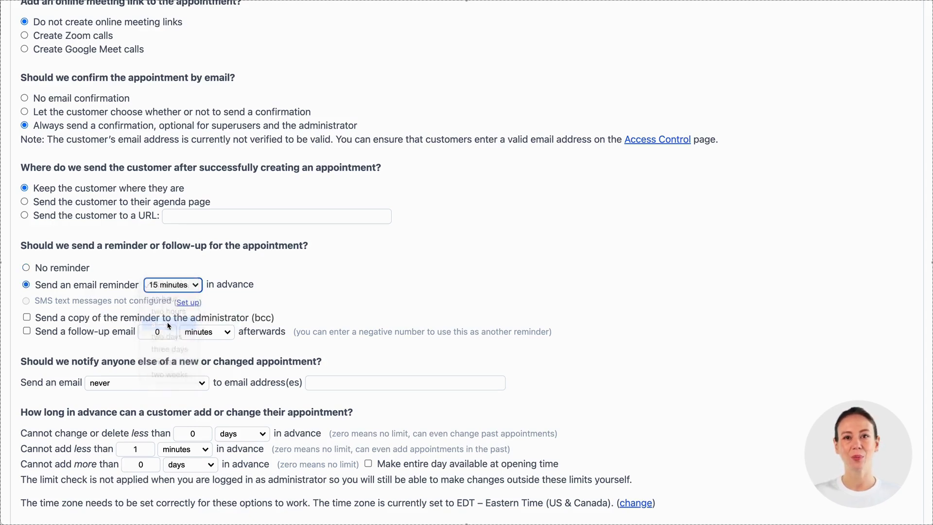
scroll(268, 318, down, 2)
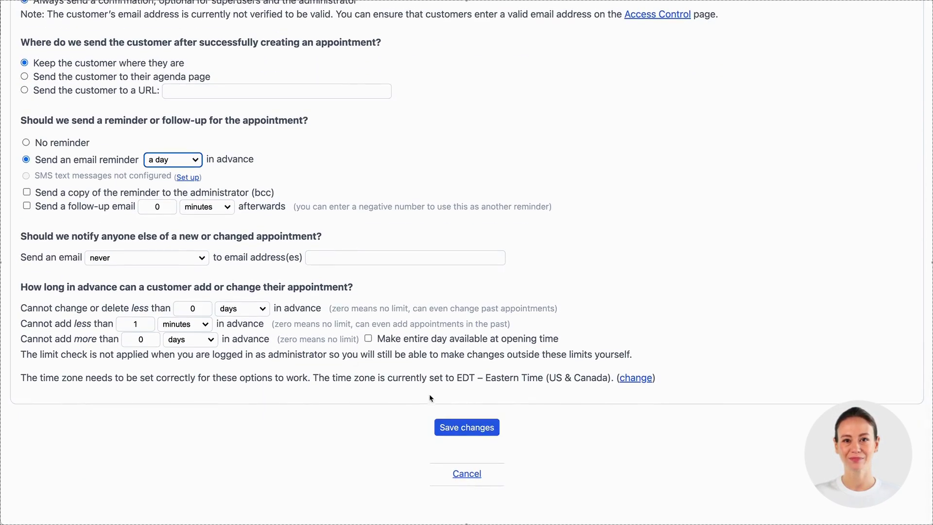
Step: Save the process settings and open a new Friday 13 June 10:00am booking on meetme
click(448, 430)
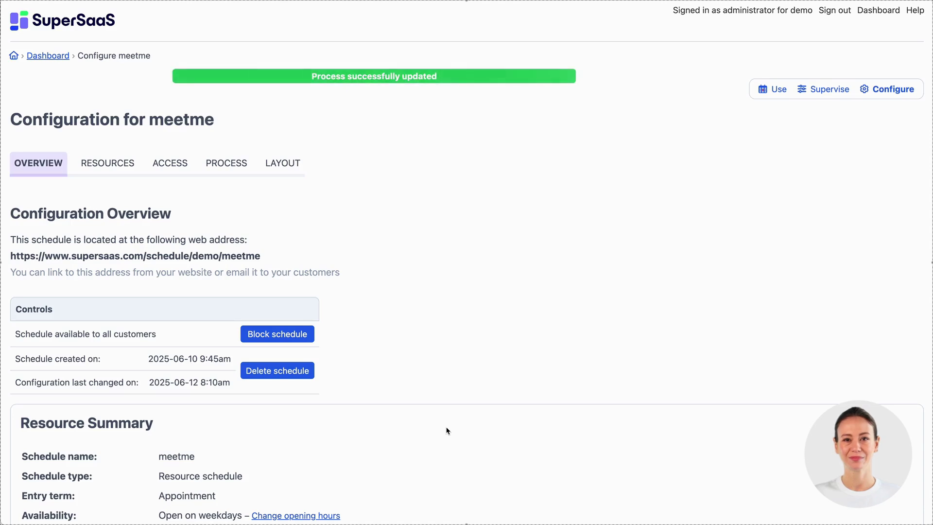
click(772, 89)
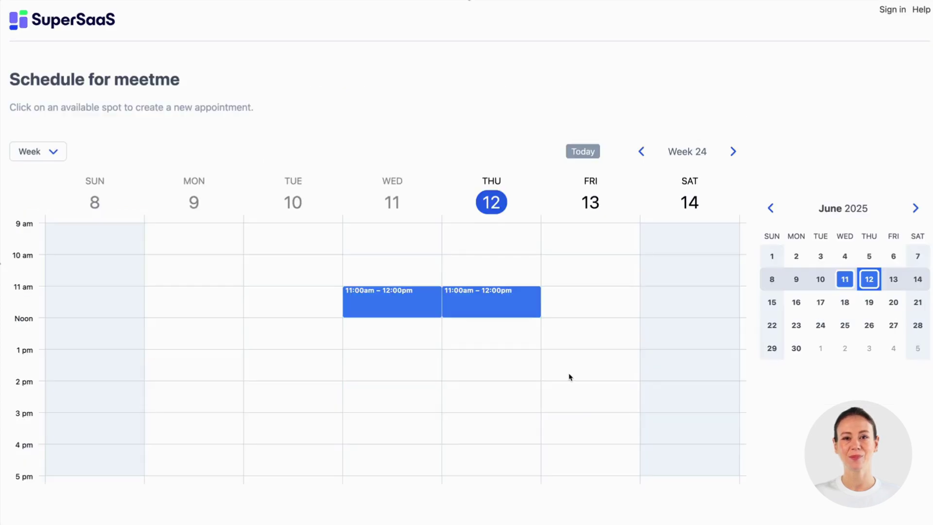
click(549, 262)
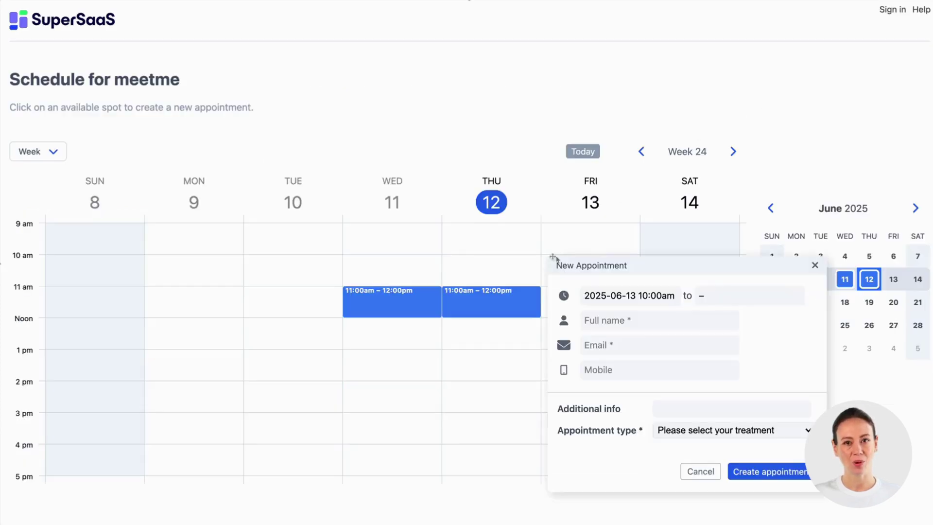
drag(577, 265, 313, 100)
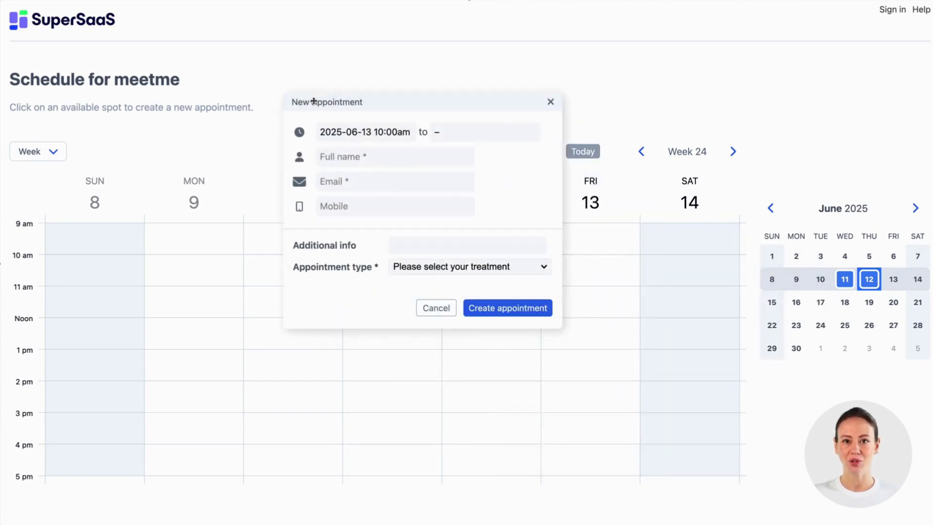